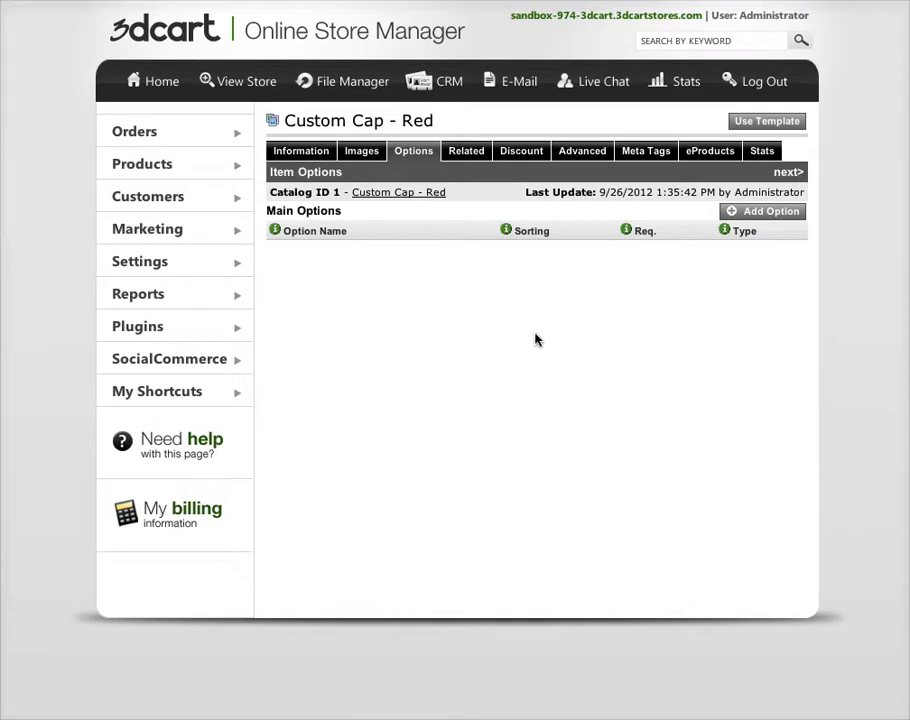
# Add a main option named Size with the Dropdown type to the Custom Cap - Red product
pyautogui.click(765, 214)
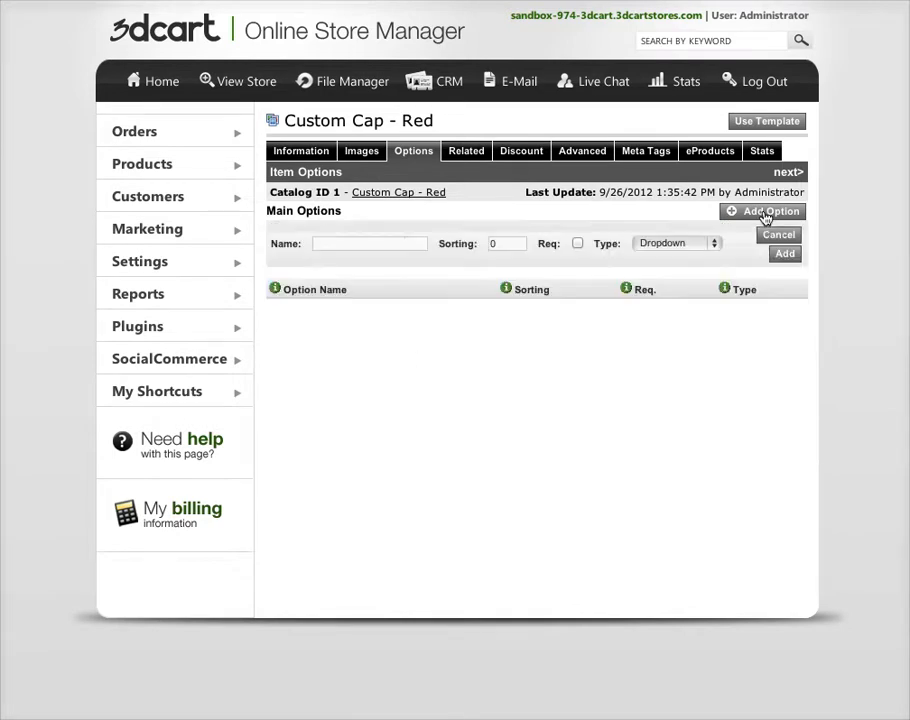
pyautogui.click(392, 243)
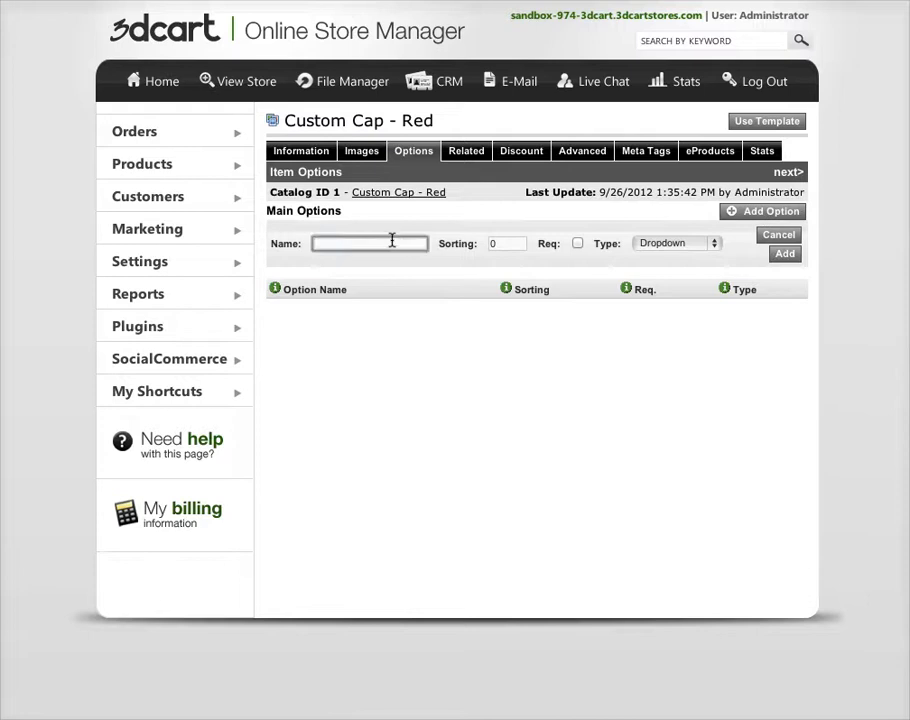
pyautogui.write('Size')
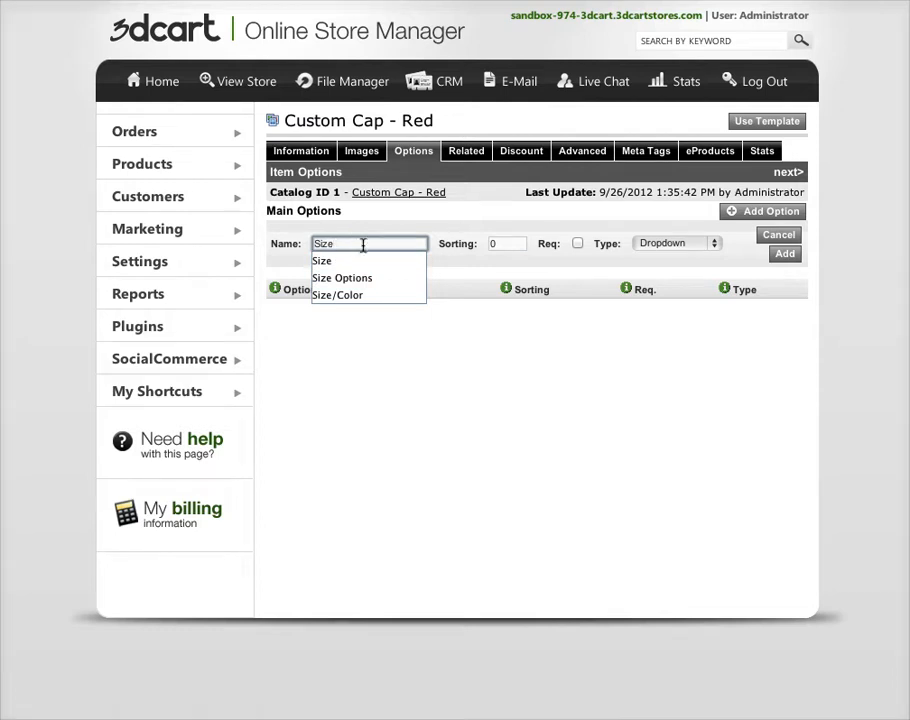
pyautogui.moveTo(356, 243); pyautogui.dragTo(313, 243)
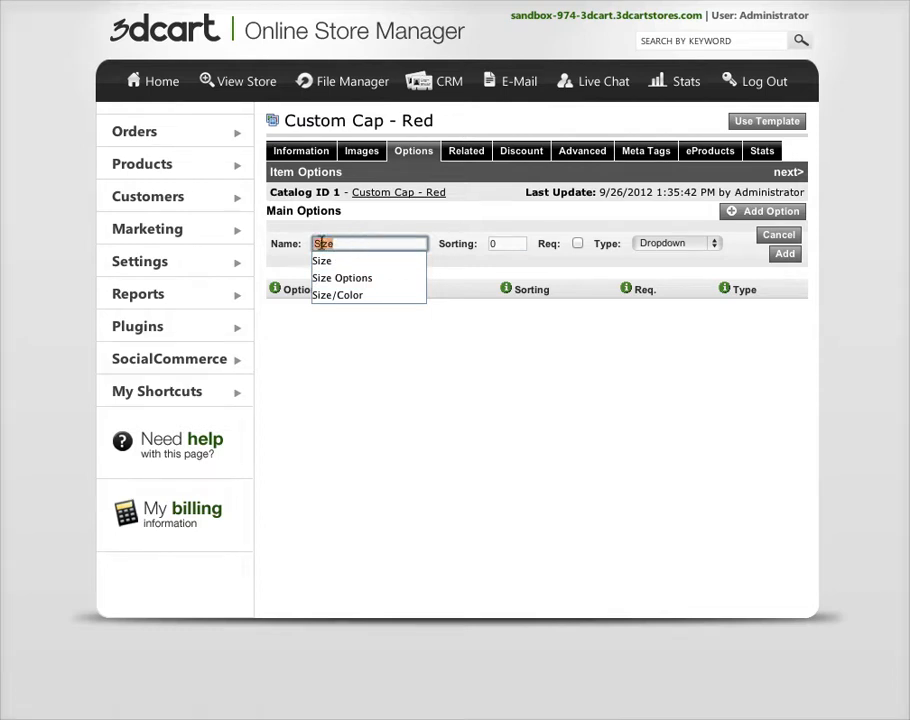
pyautogui.click(440, 240)
pyautogui.click(662, 246)
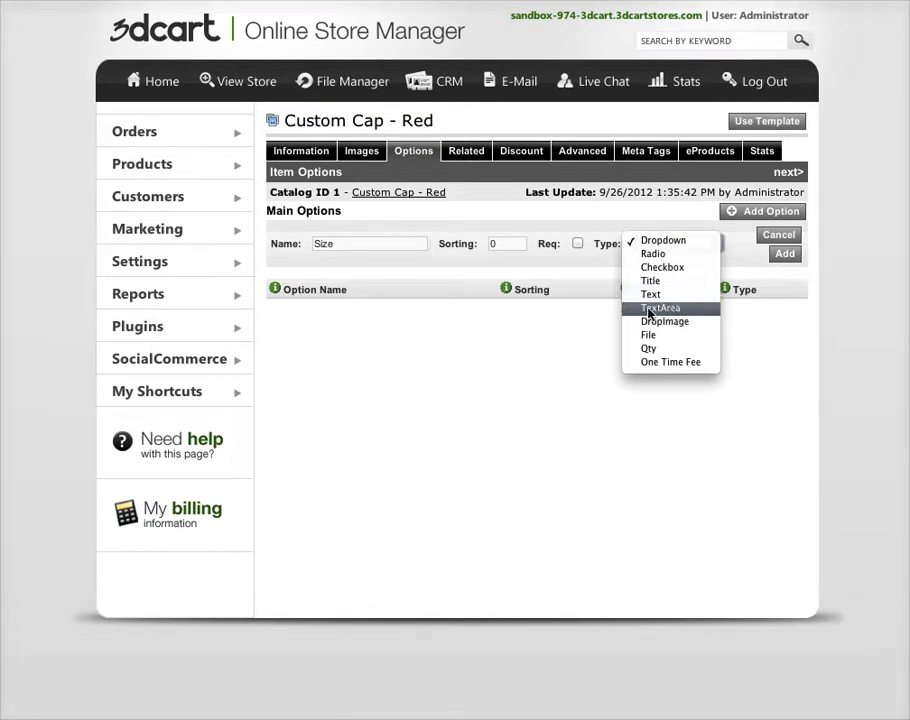
pyautogui.click(657, 243)
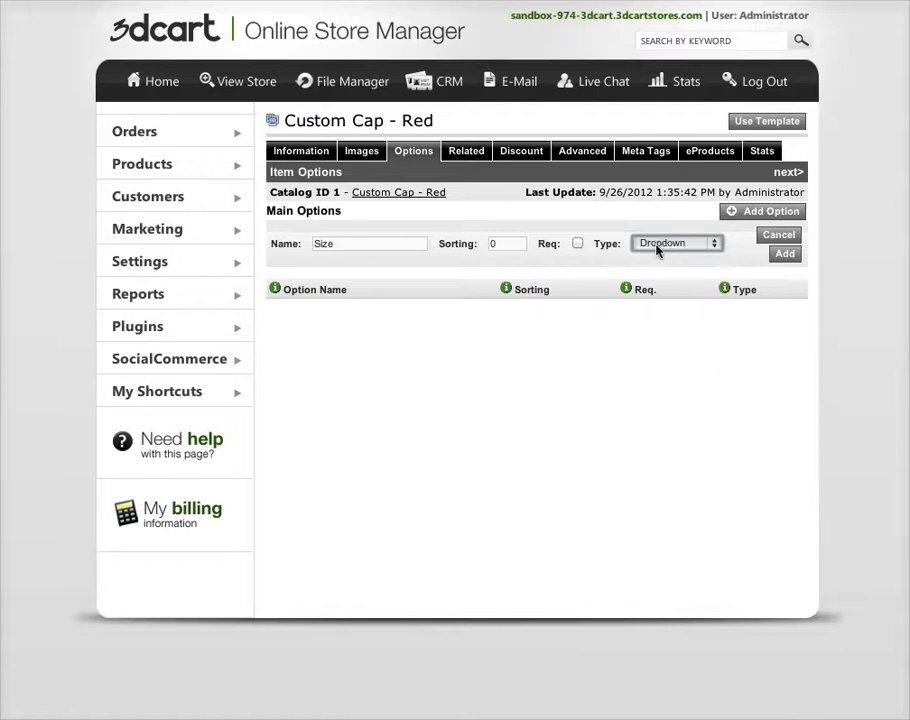
pyautogui.click(673, 270)
pyautogui.click(785, 256)
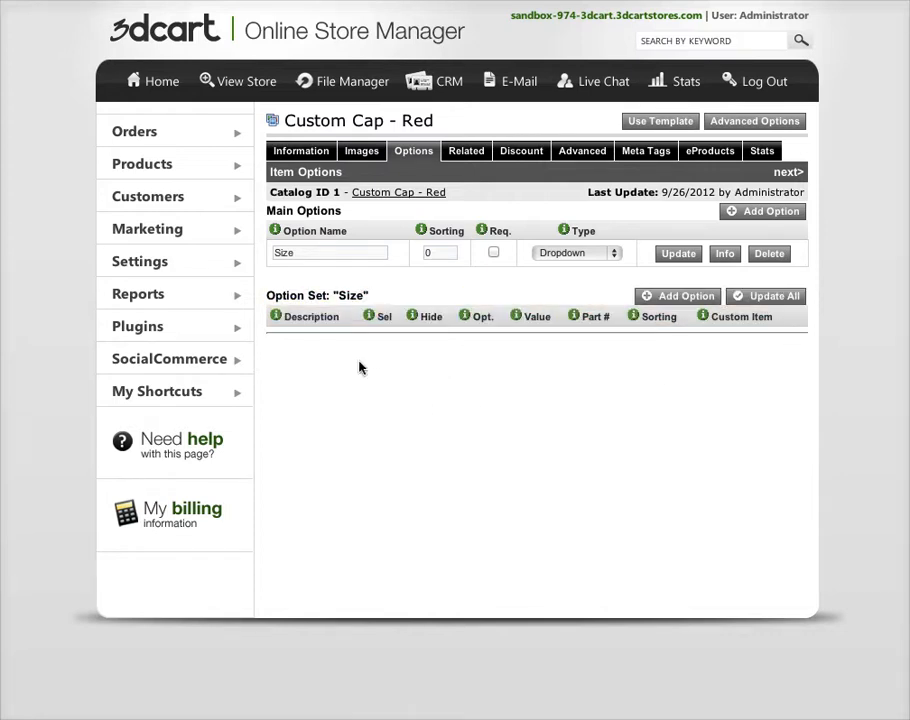
# Start a new choice in the Size option set with the description Small
pyautogui.click(672, 300)
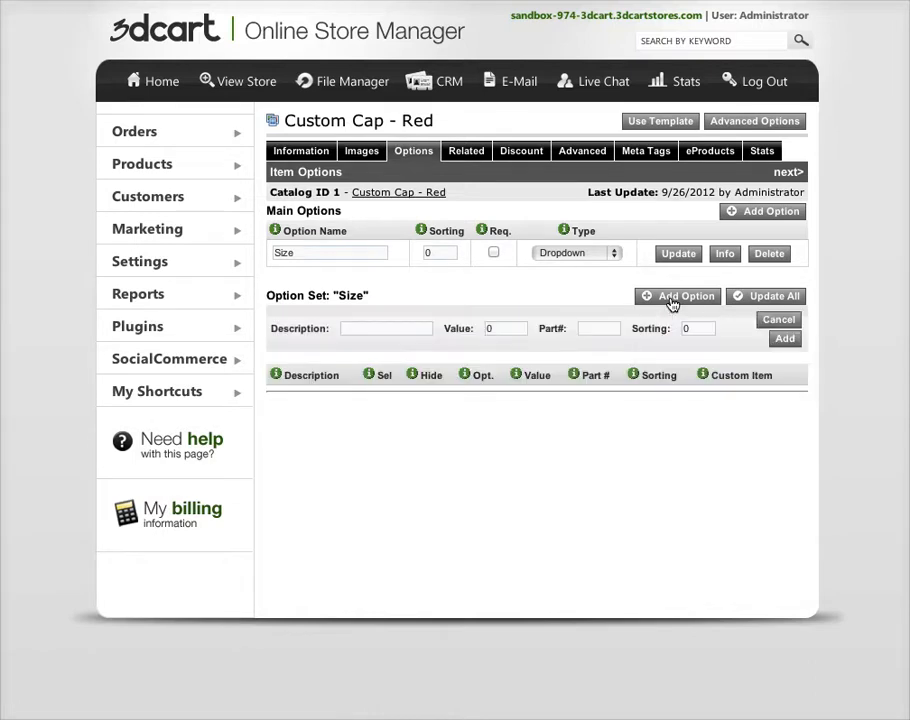
pyautogui.click(392, 328)
pyautogui.write('Small')
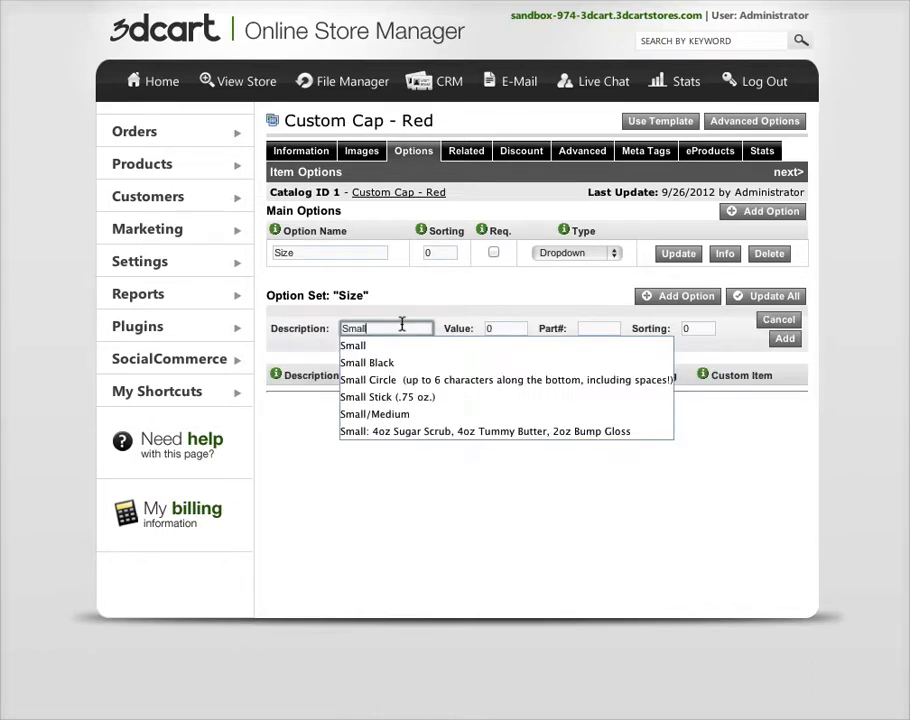
pyautogui.click(481, 298)
pyautogui.moveTo(502, 327); pyautogui.dragTo(470, 323)
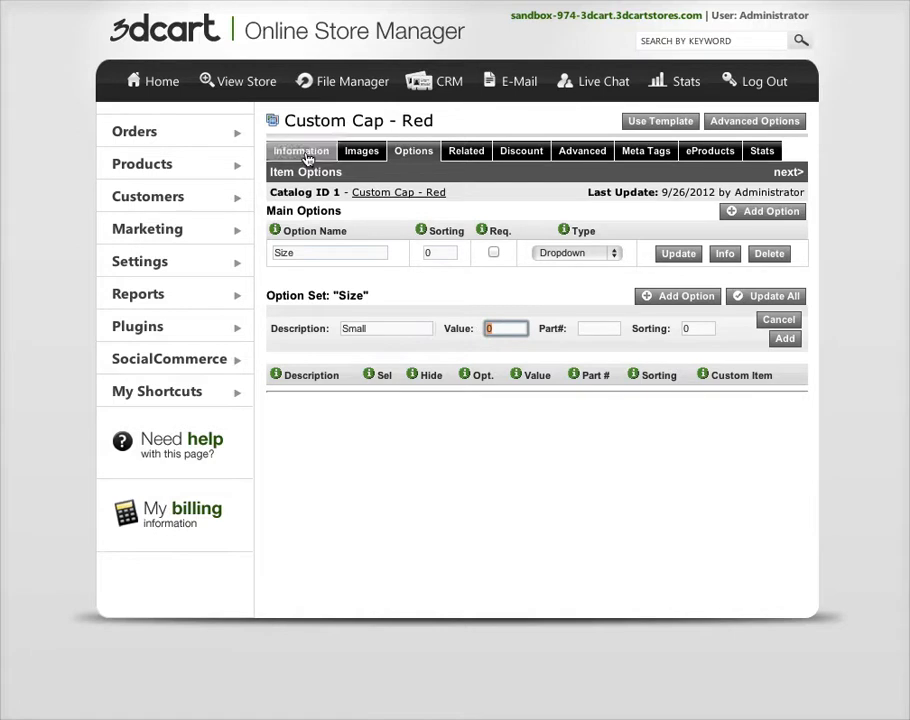
pyautogui.click(451, 351)
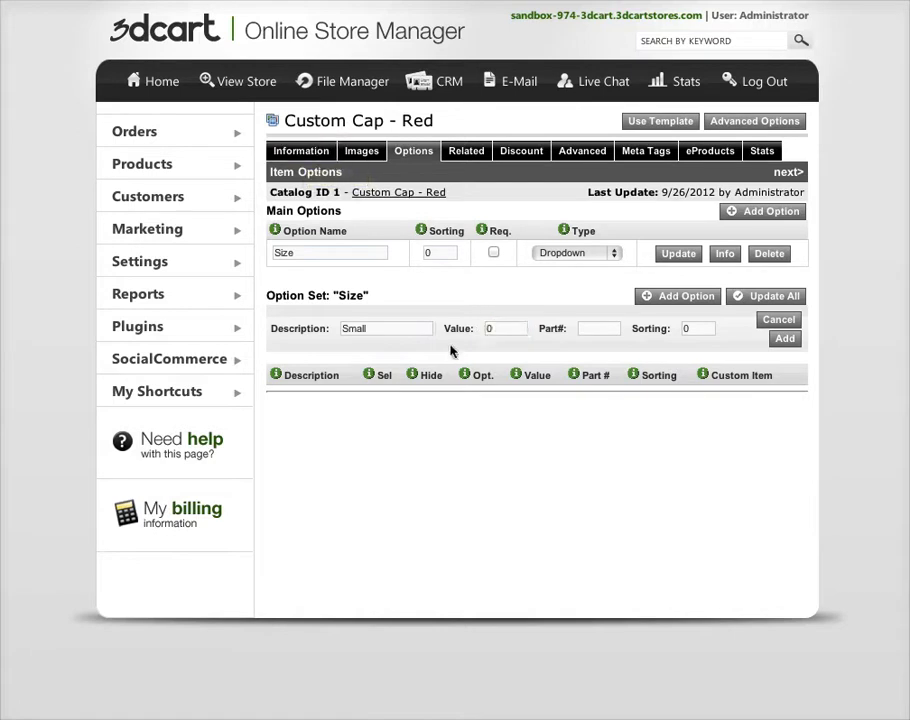
pyautogui.moveTo(370, 327); pyautogui.dragTo(331, 325)
pyautogui.click(397, 347)
# Try 2 and -2 as the price value of the Small choice
pyautogui.click(508, 328)
pyautogui.write('2')
pyautogui.click(475, 310)
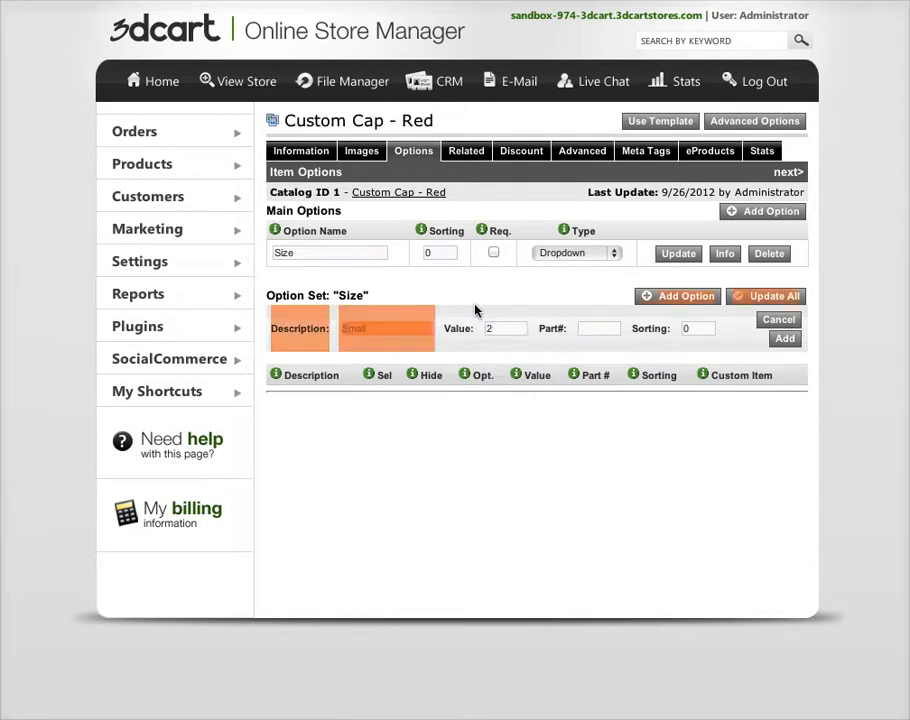
pyautogui.click(492, 328)
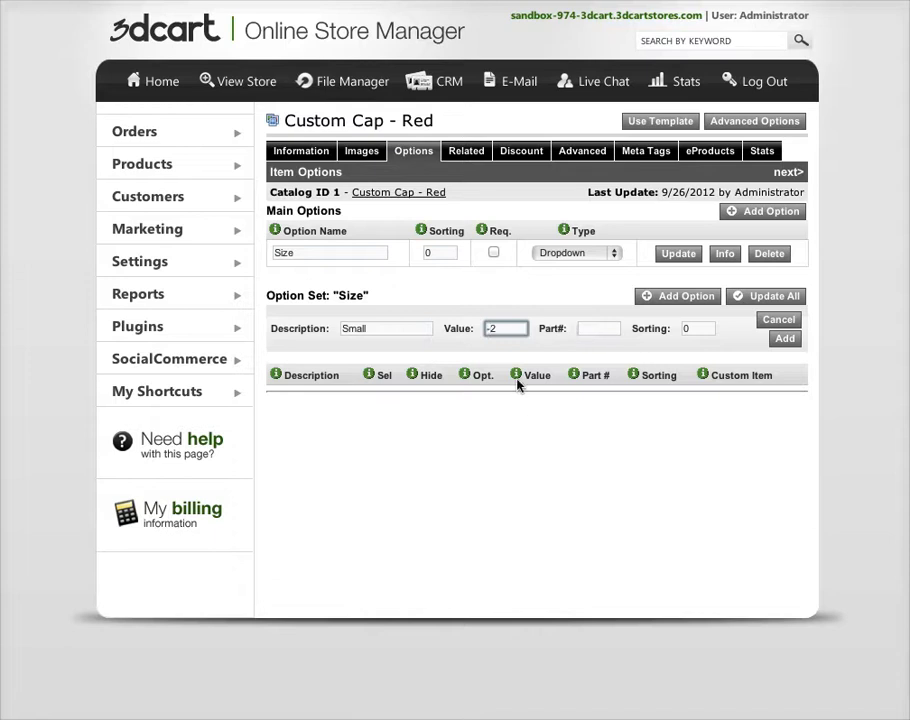
pyautogui.click(556, 351)
# Set the Small choice's value to 0, leave its part number empty, and add it to the Size option set
pyautogui.doubleClick(505, 328)
pyautogui.write('0')
pyautogui.click(539, 348)
pyautogui.click(601, 329)
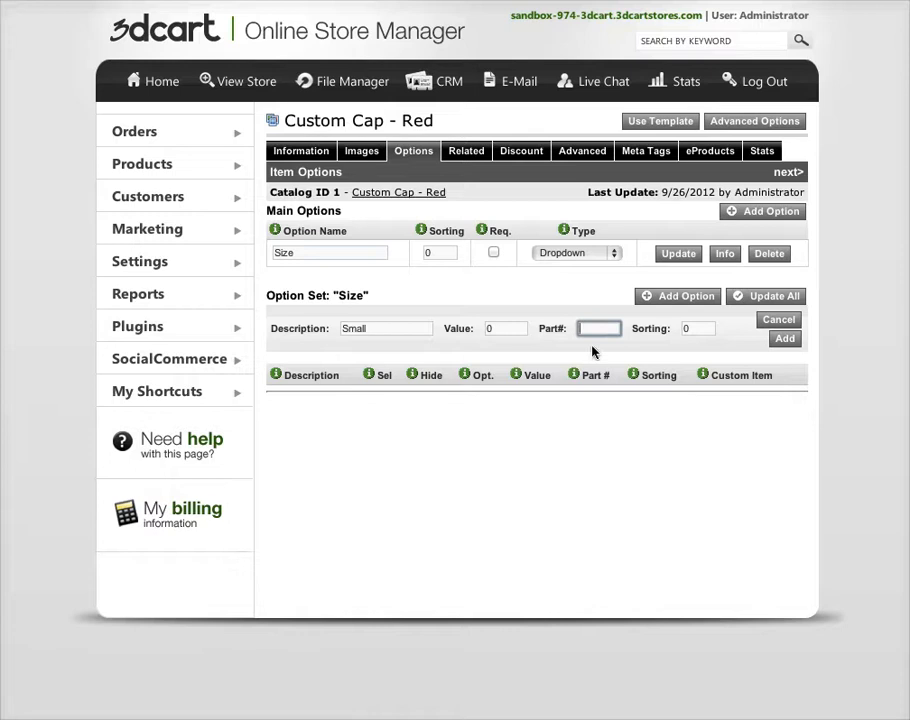
pyautogui.click(779, 341)
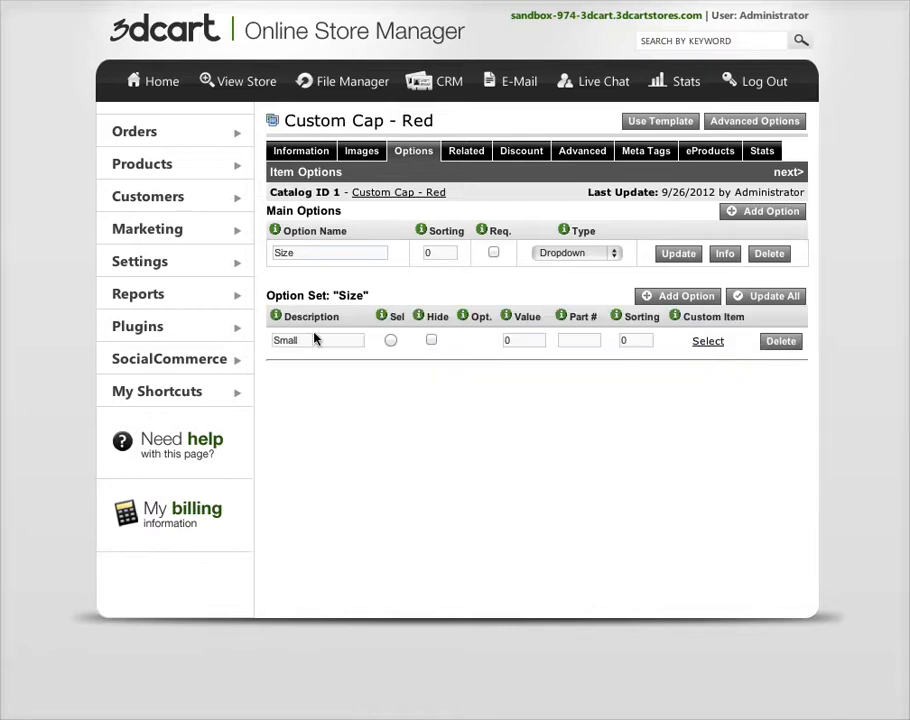
# Add a Medium choice with a value of 2 to the Size option set
pyautogui.click(673, 300)
pyautogui.click(410, 330)
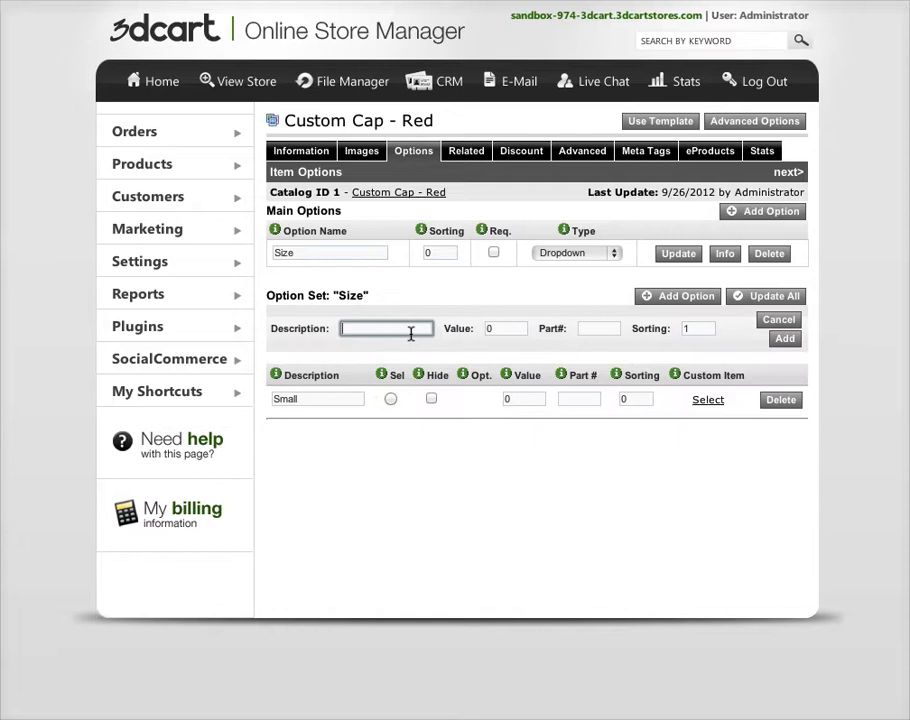
pyautogui.write('Medium')
pyautogui.press('Tab')
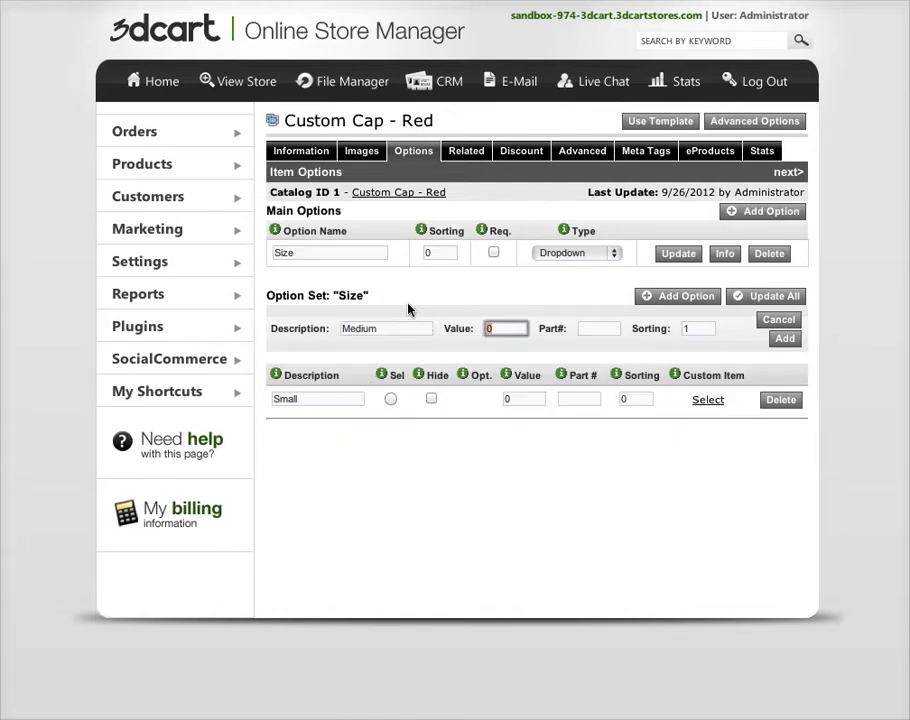
pyautogui.write('2')
pyautogui.click(646, 524)
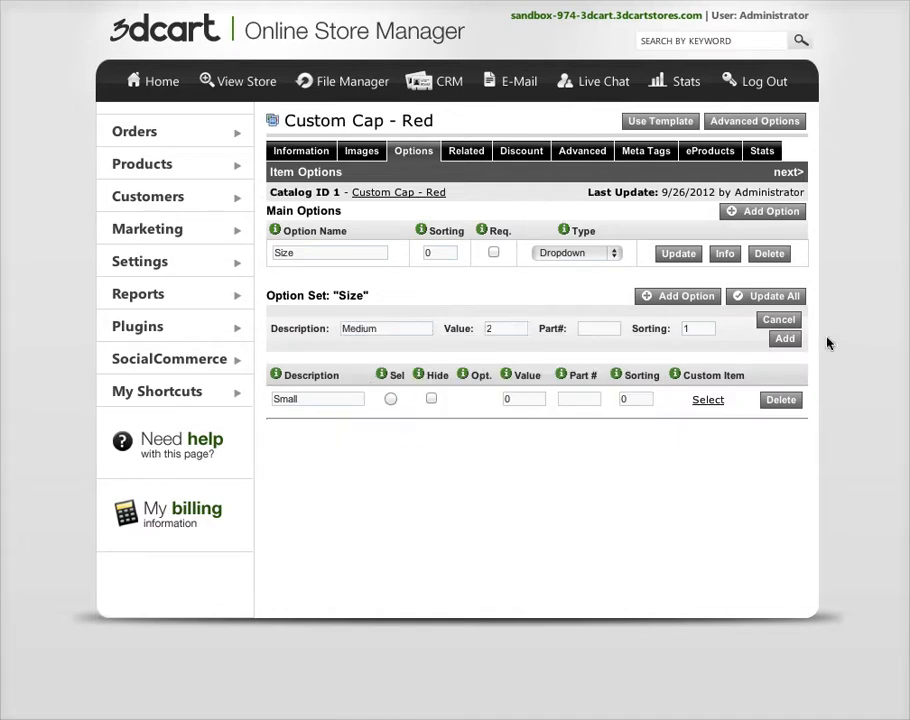
pyautogui.click(784, 341)
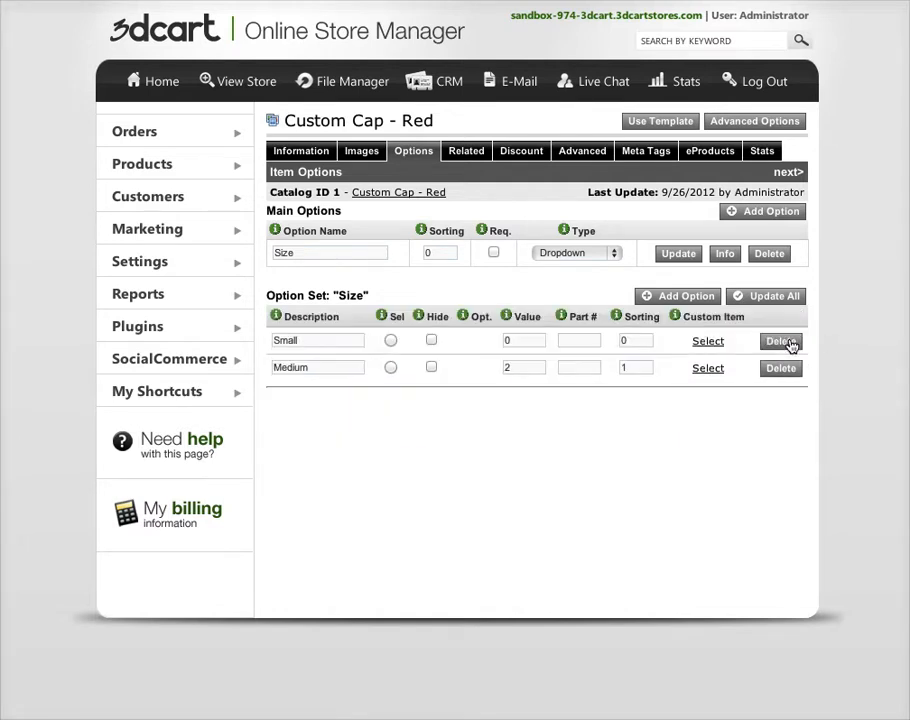
# Add a Large choice with a value of 4 to the Size option set
pyautogui.click(697, 296)
pyautogui.click(378, 328)
pyautogui.write('Large')
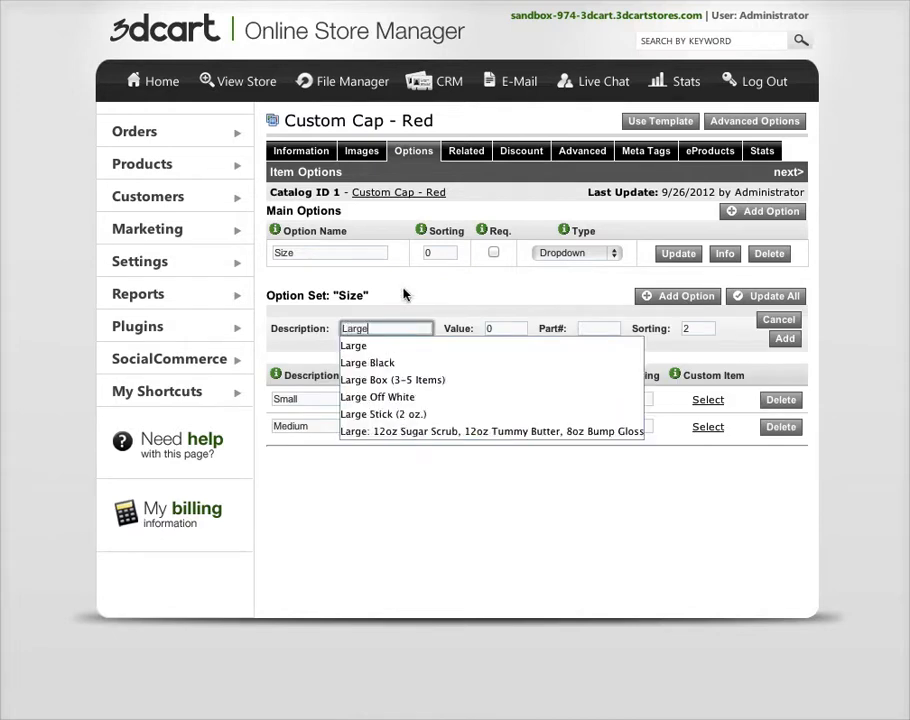
pyautogui.press('Tab')
pyautogui.write('4')
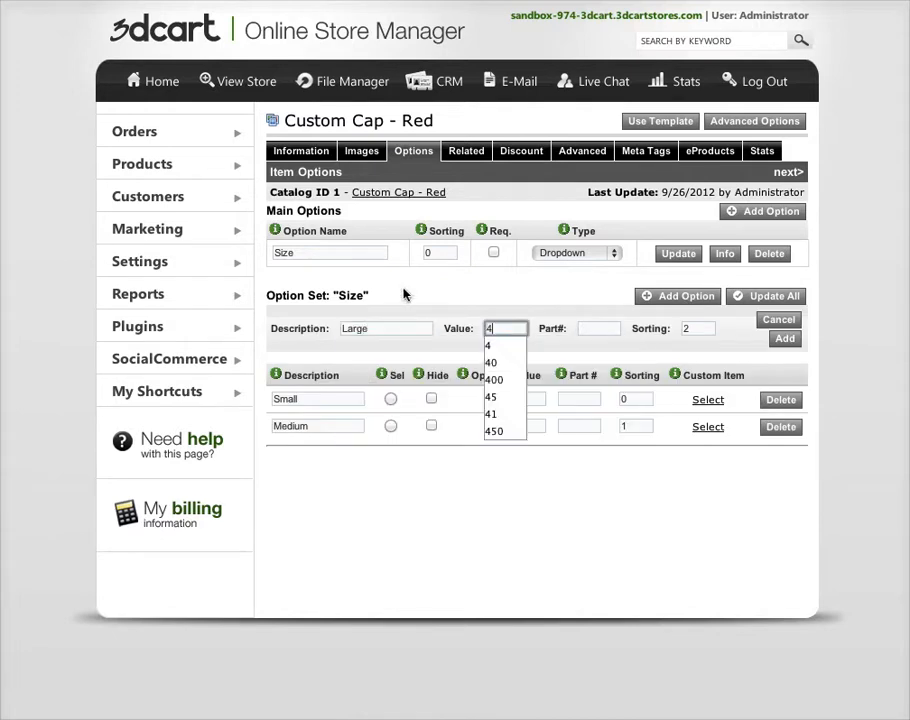
pyautogui.click(584, 350)
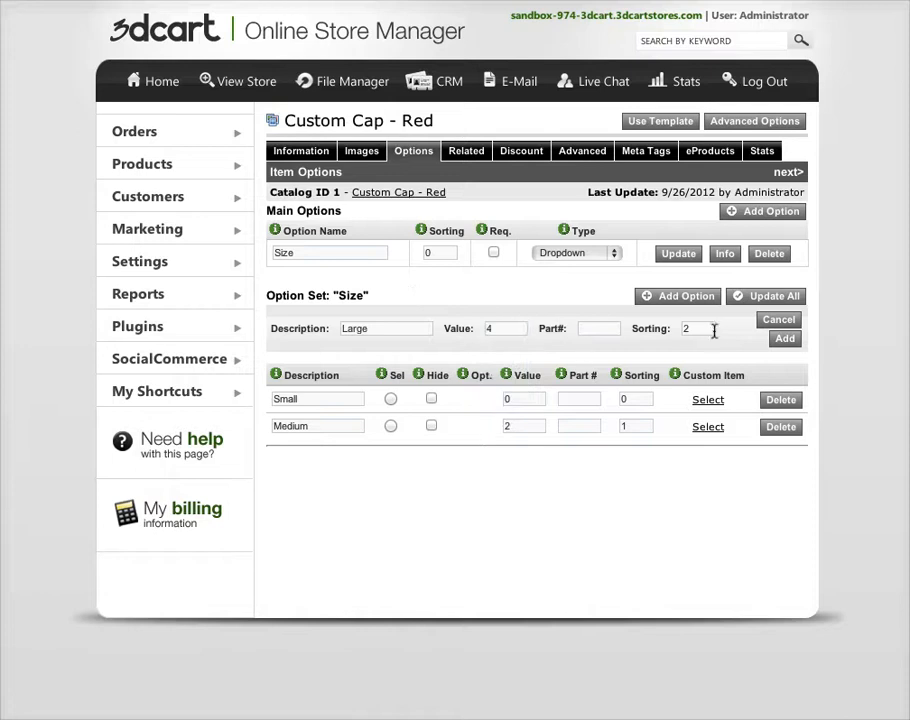
pyautogui.click(786, 340)
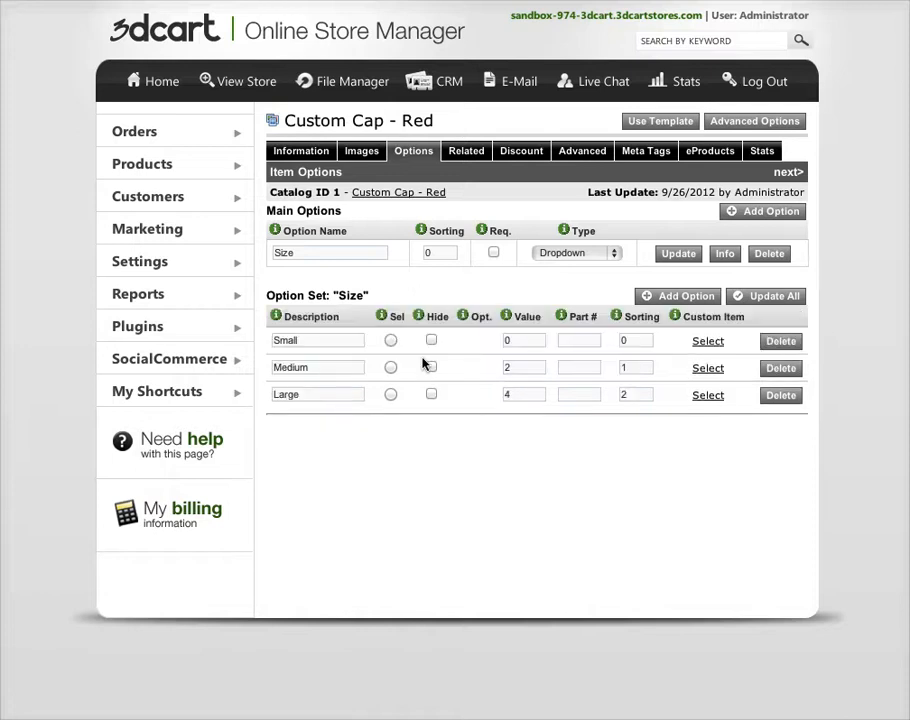
# View the storefront, search it for "custom cap", and open the Custom Cap - Red product page
pyautogui.click(238, 91)
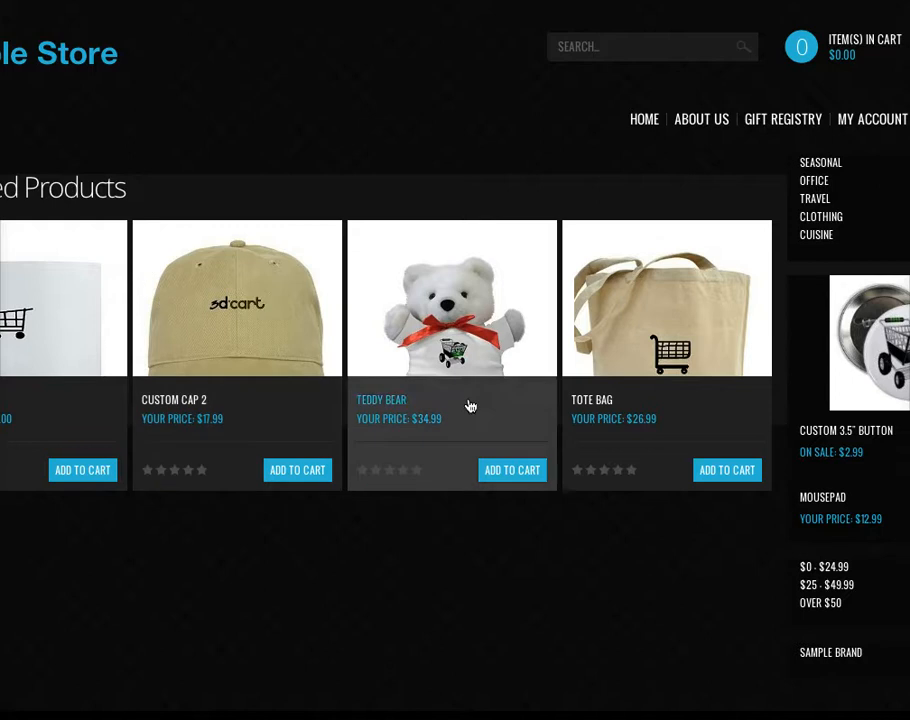
pyautogui.click(606, 46)
pyautogui.write('custom cap')
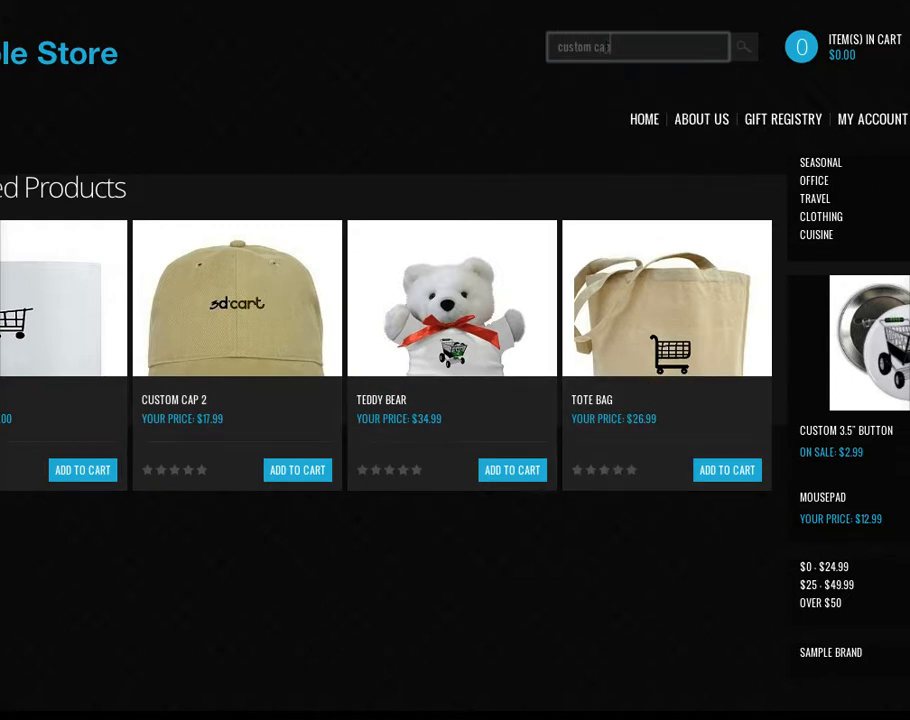
pyautogui.press('Return')
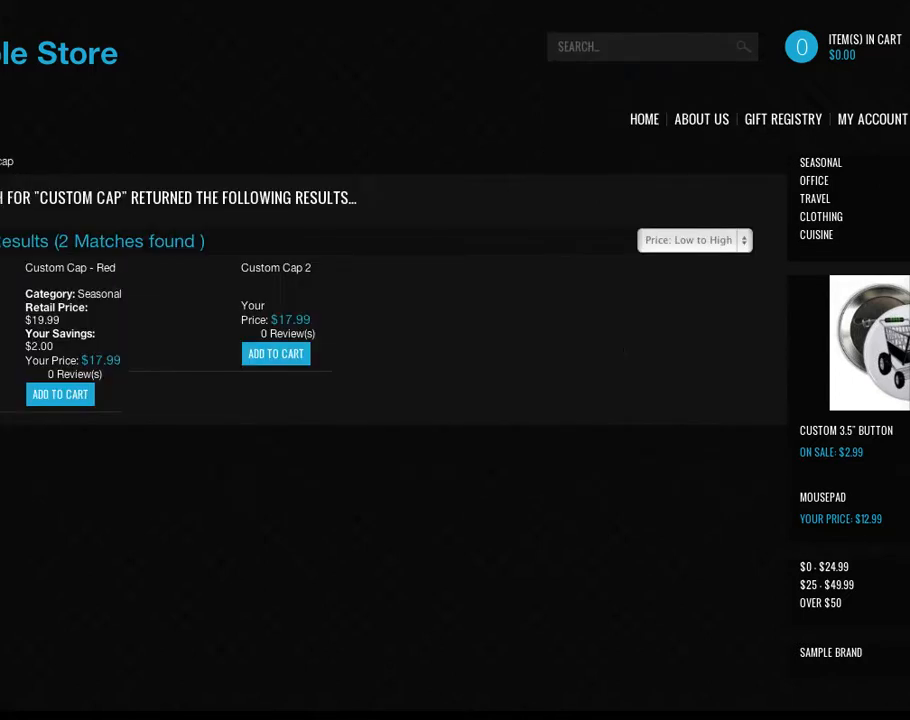
pyautogui.click(72, 277)
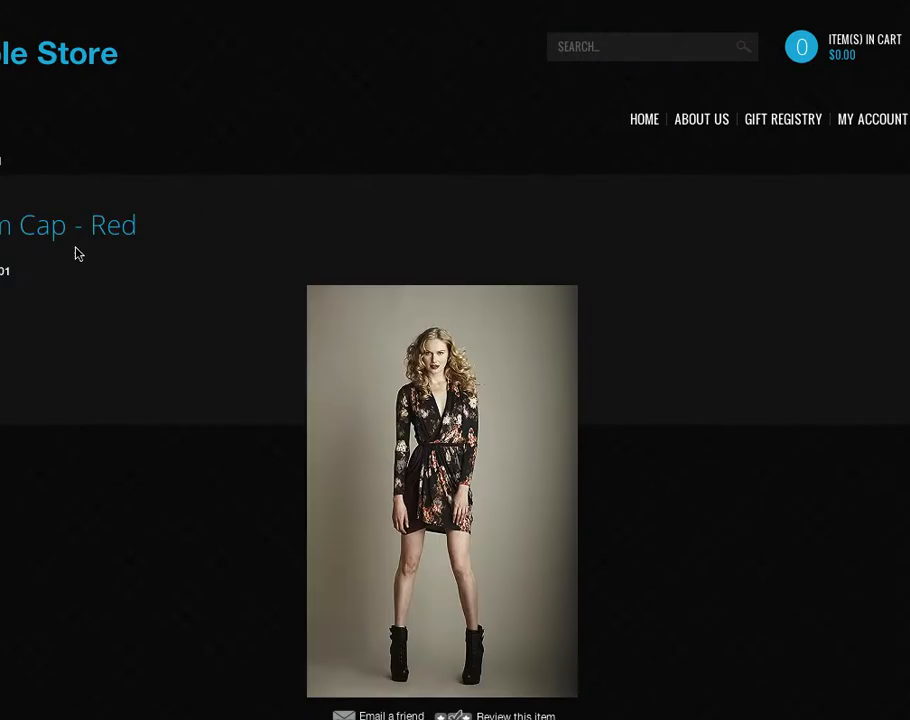
# Examine the Size choices on the product page, selecting Medium and then Large to check the price
pyautogui.scroll(-3, 80, 250)
pyautogui.scroll(-5, 81, 244)
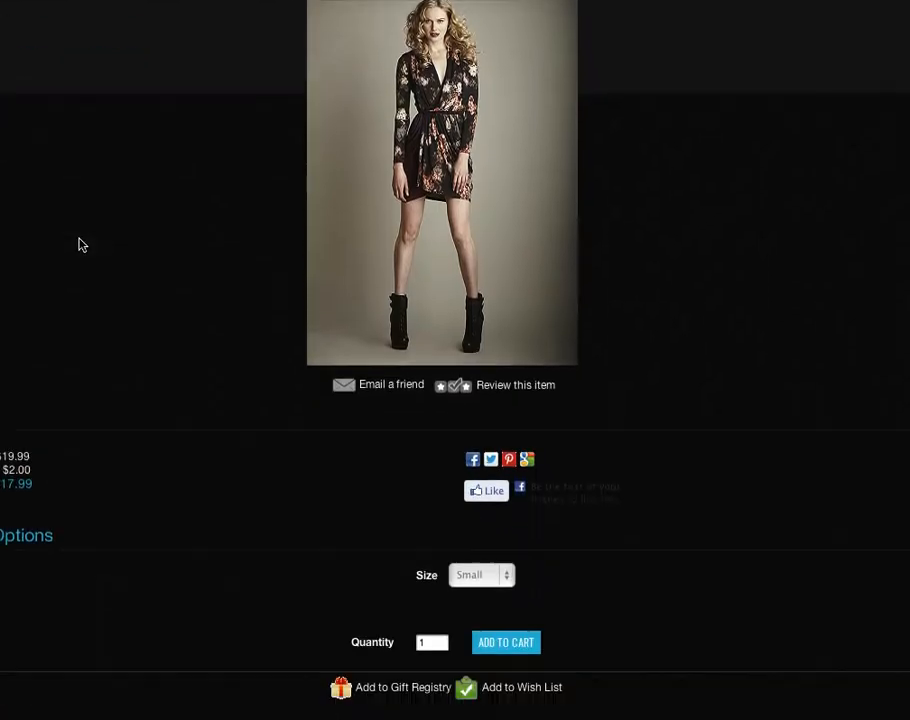
pyautogui.scroll(-2, 80, 243)
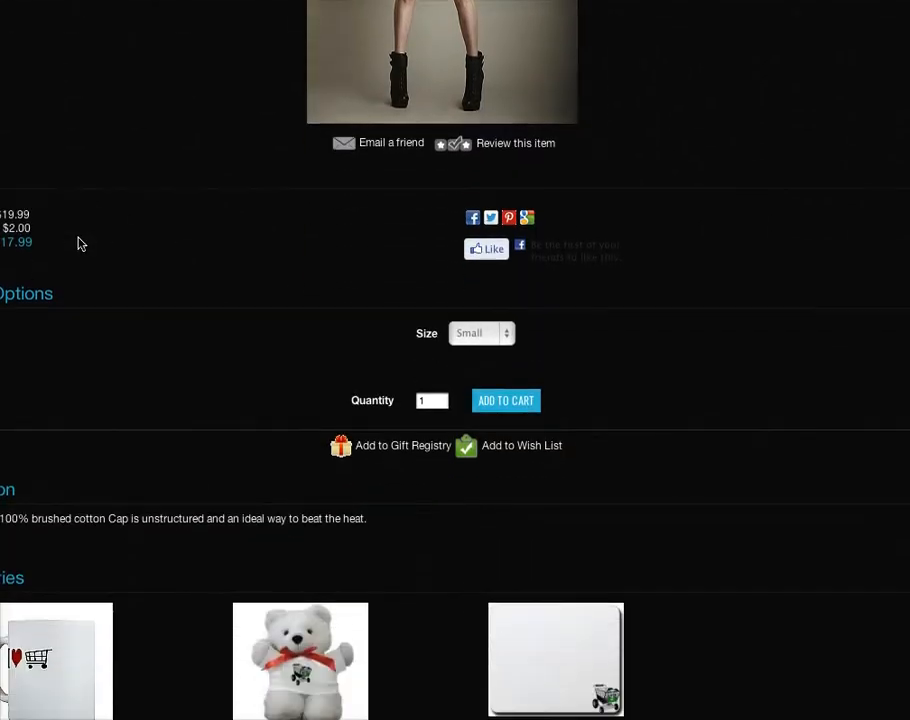
pyautogui.click(506, 315)
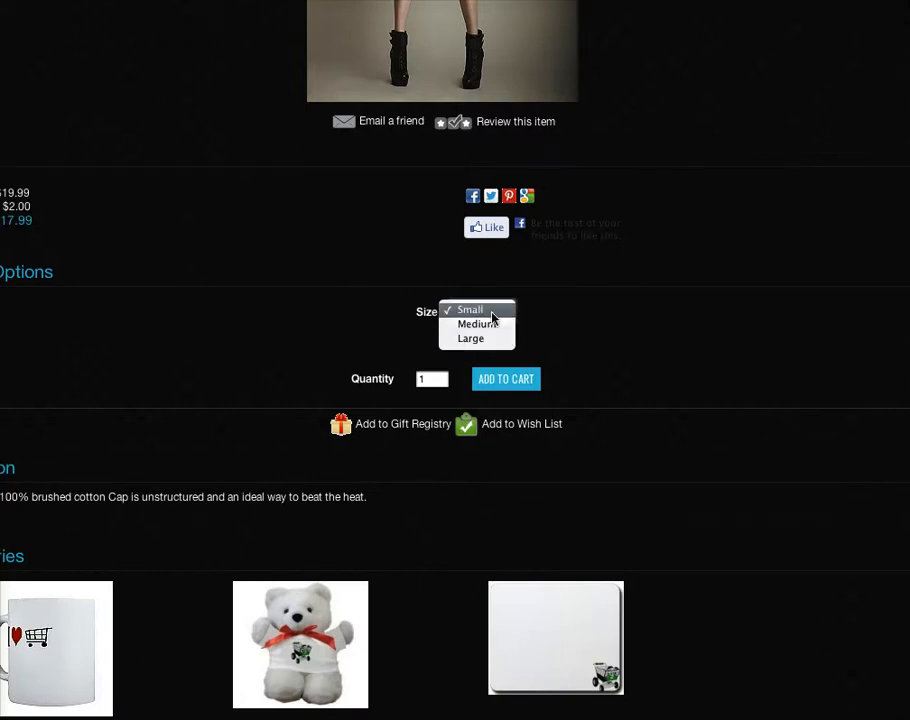
pyautogui.click(505, 313)
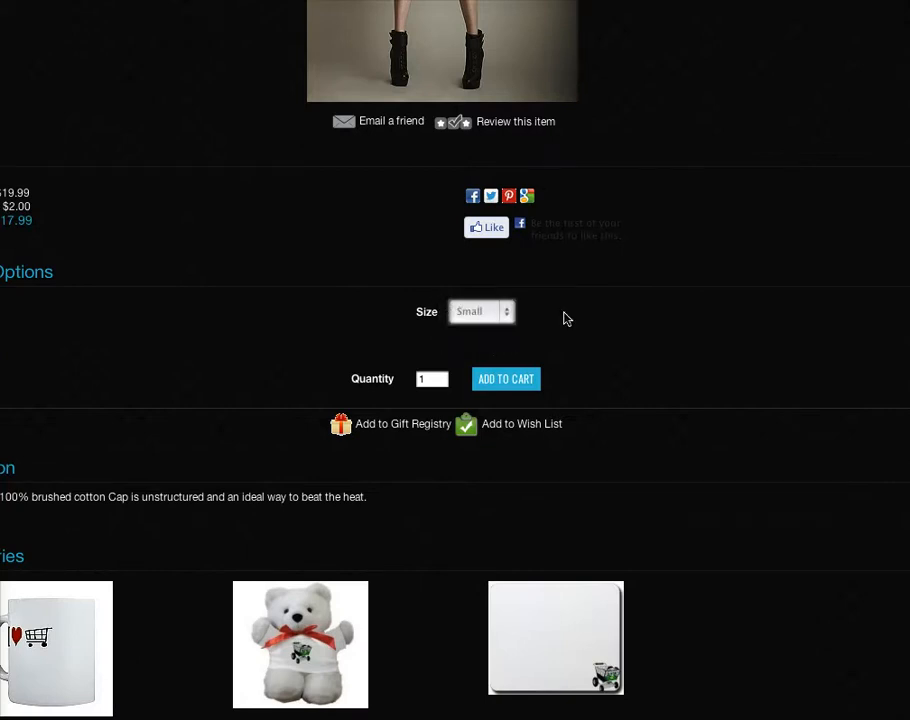
pyautogui.click(508, 315)
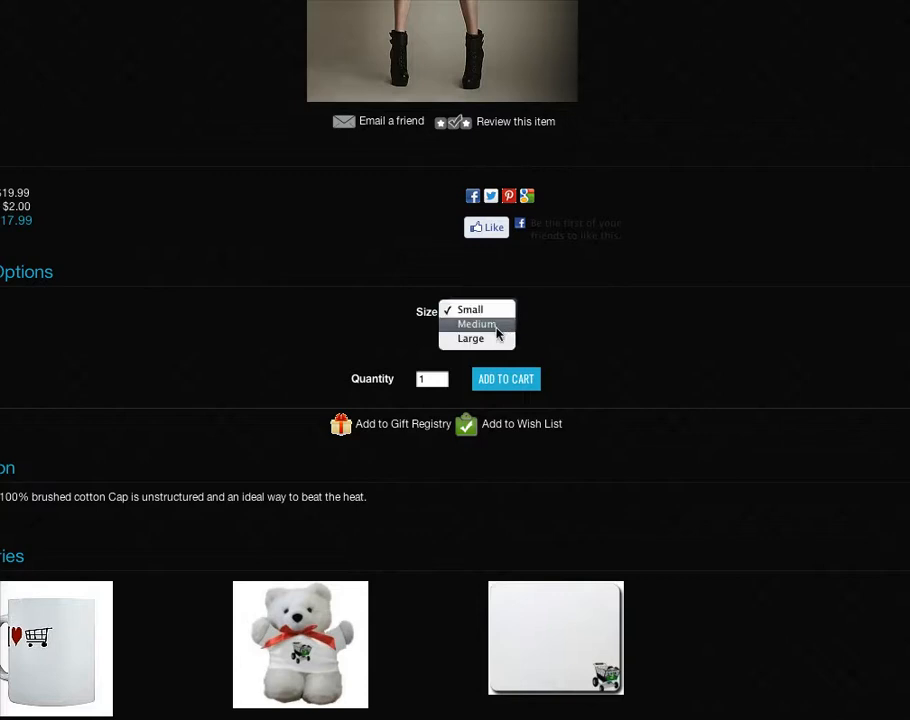
pyautogui.click(497, 331)
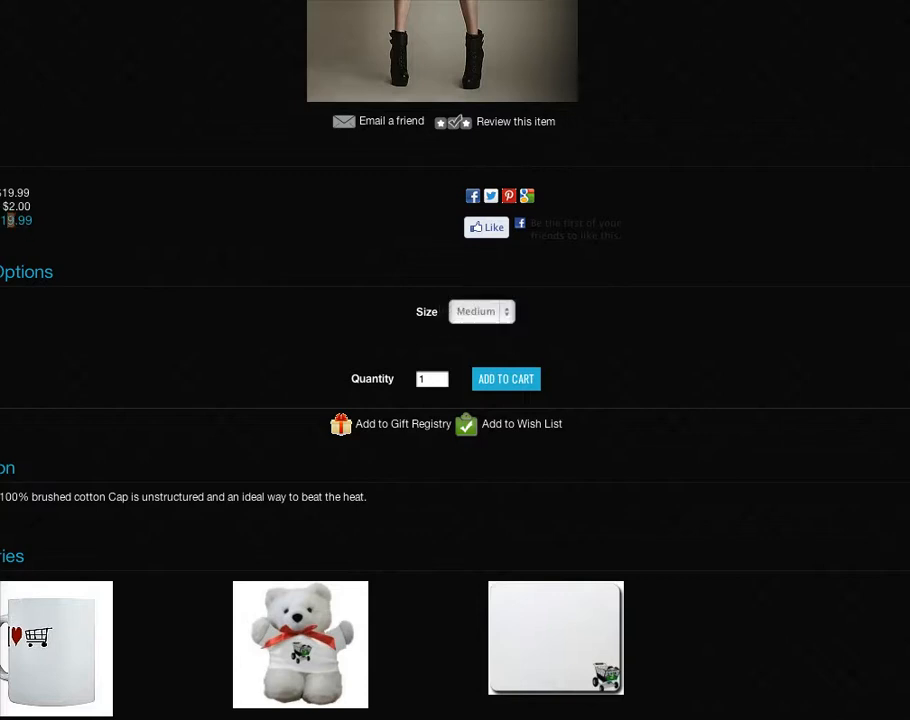
pyautogui.click(487, 311)
pyautogui.click(487, 333)
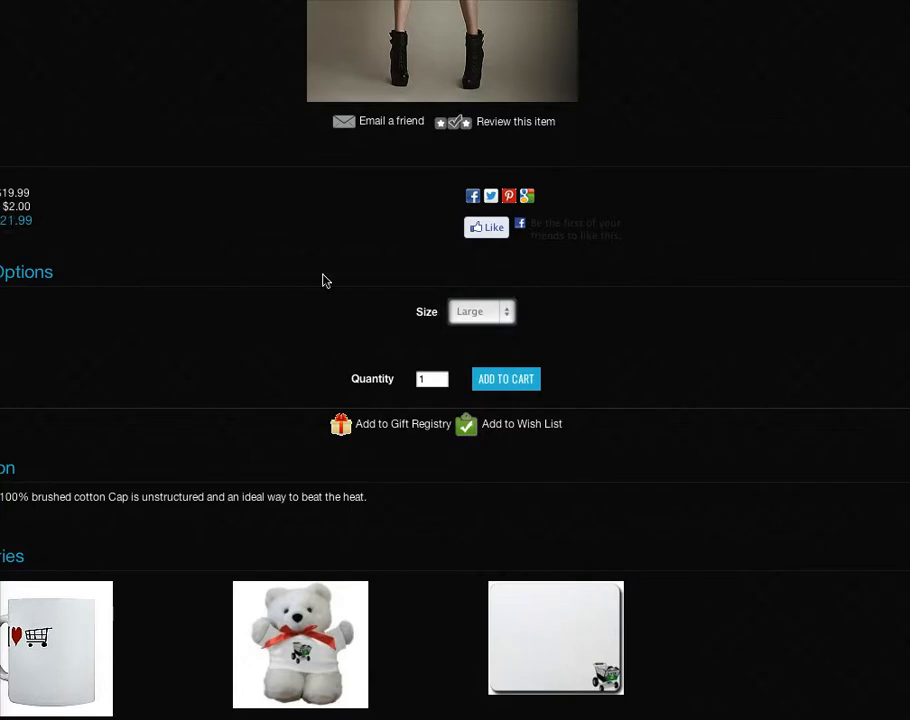
# Switch the product's size back to Small and show the list of size choices again
pyautogui.click(500, 311)
pyautogui.click(492, 285)
pyautogui.click(510, 318)
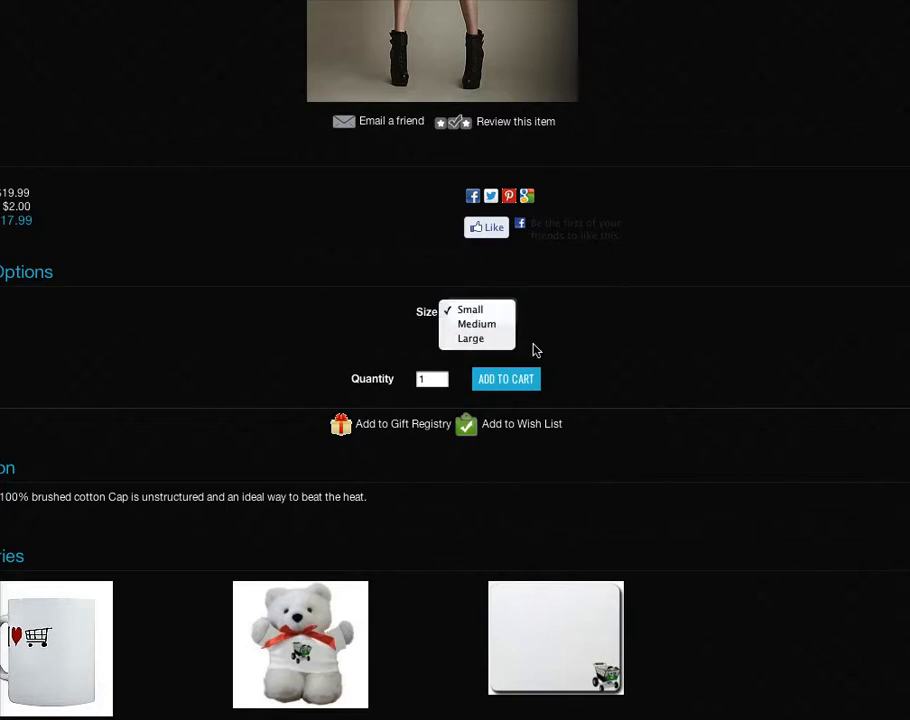
# Close the storefront's size list, return to the product's options in the store manager, and add a Color dropdown as a main option
pyautogui.click(548, 345)
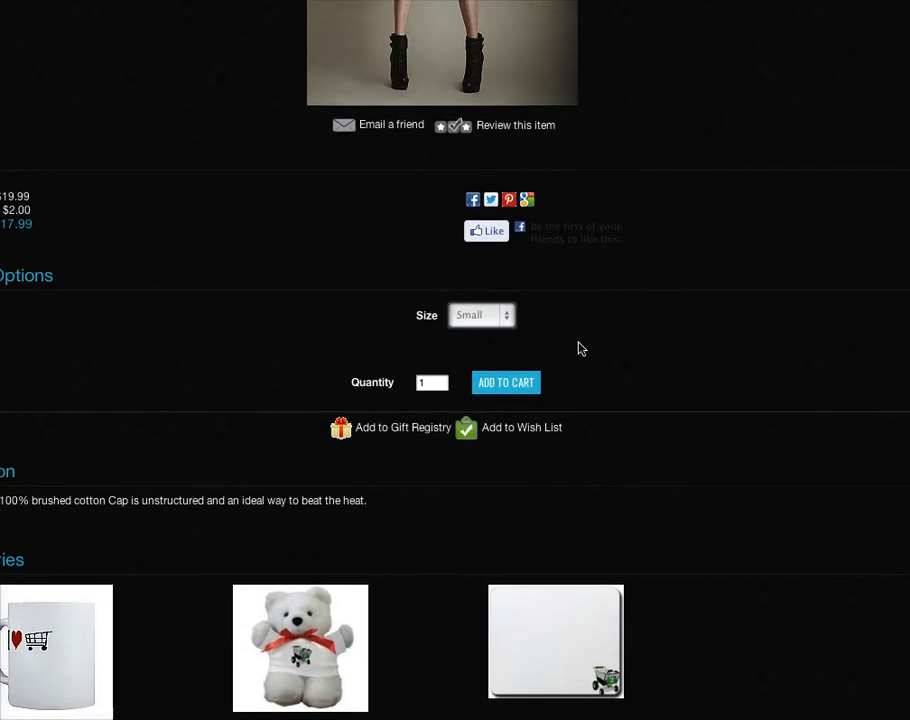
pyautogui.scroll(2, 228, 18)
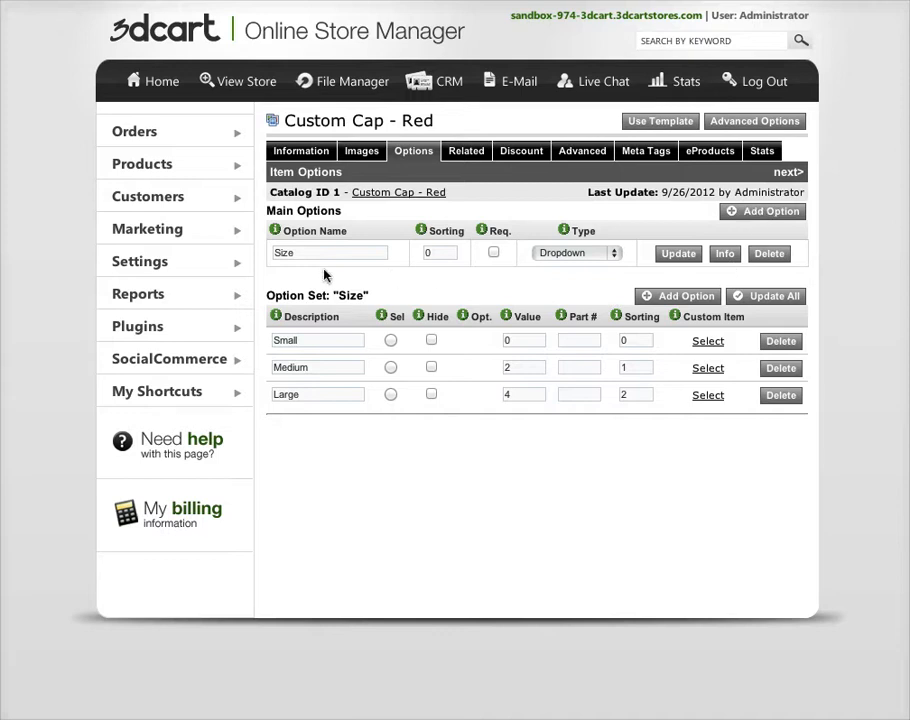
pyautogui.click(780, 213)
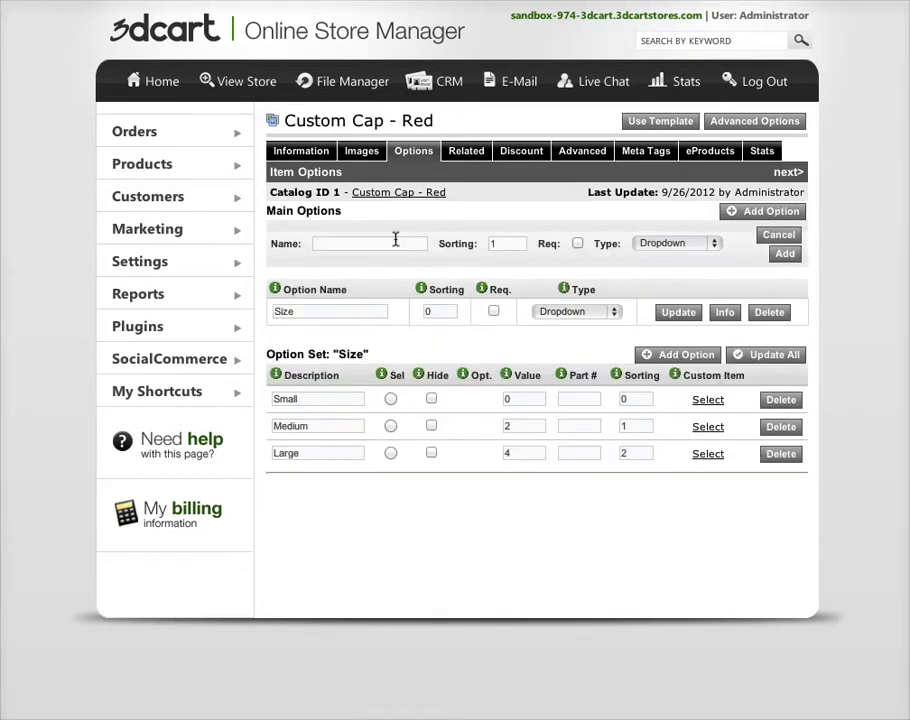
pyautogui.click(395, 243)
pyautogui.write('Color')
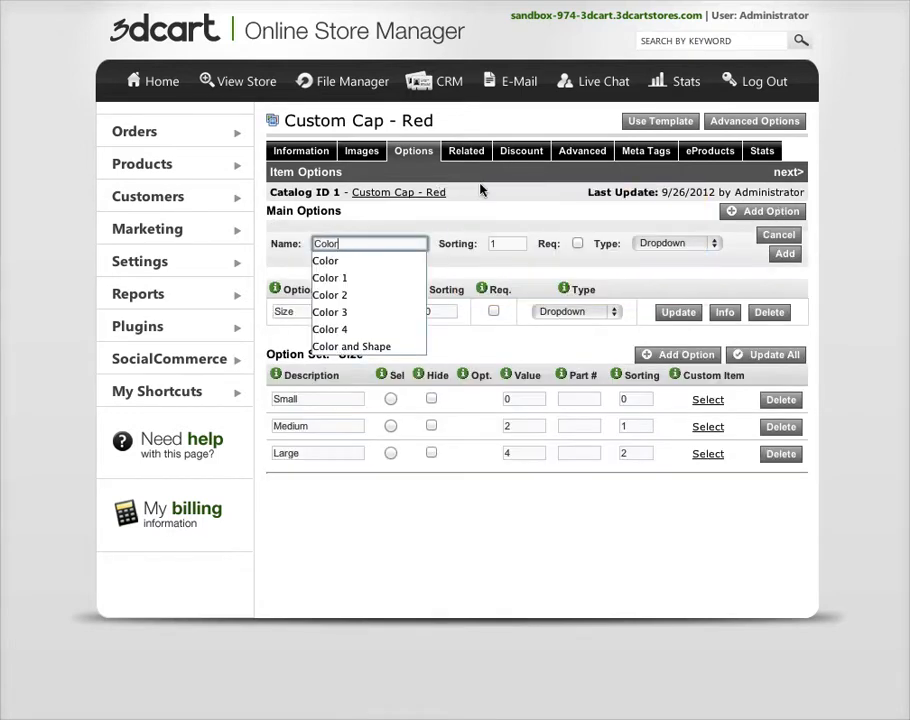
pyautogui.click(422, 218)
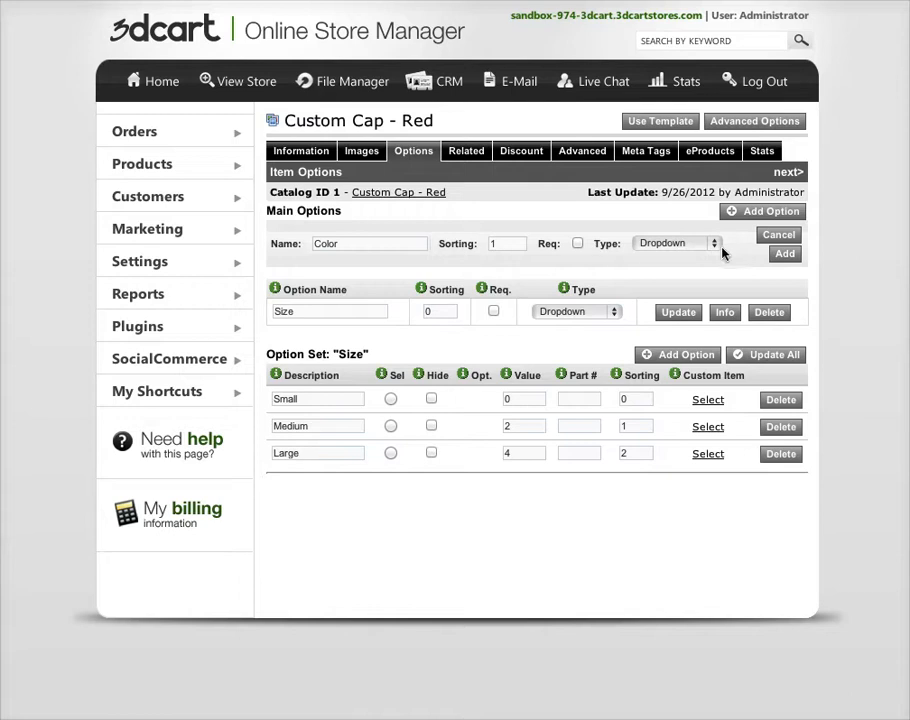
pyautogui.click(776, 256)
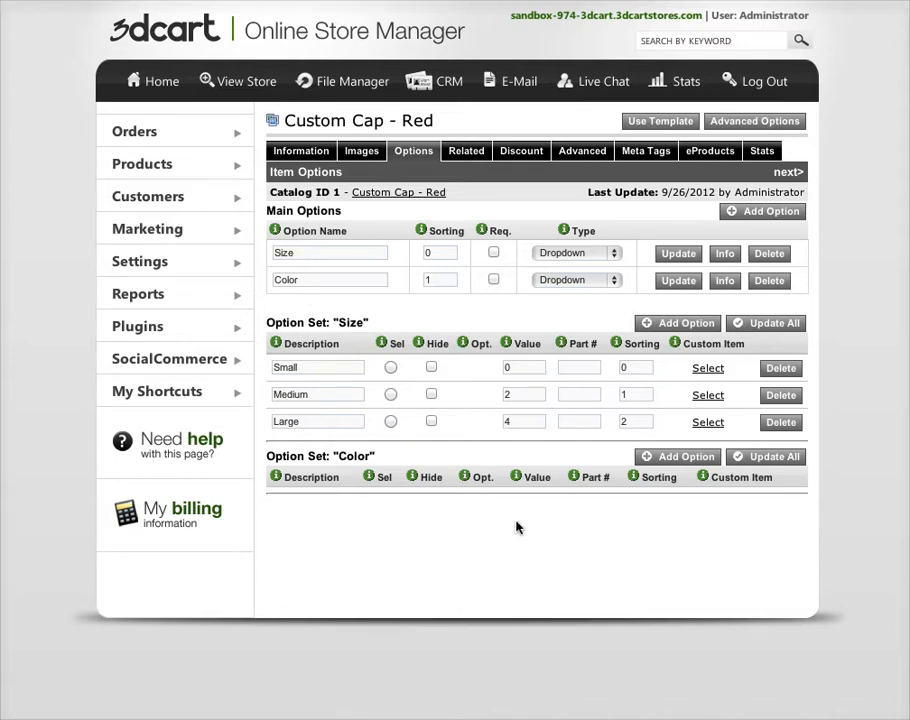
# Add a Red choice to the Color option set
pyautogui.click(680, 456)
pyautogui.click(398, 489)
pyautogui.write('R')
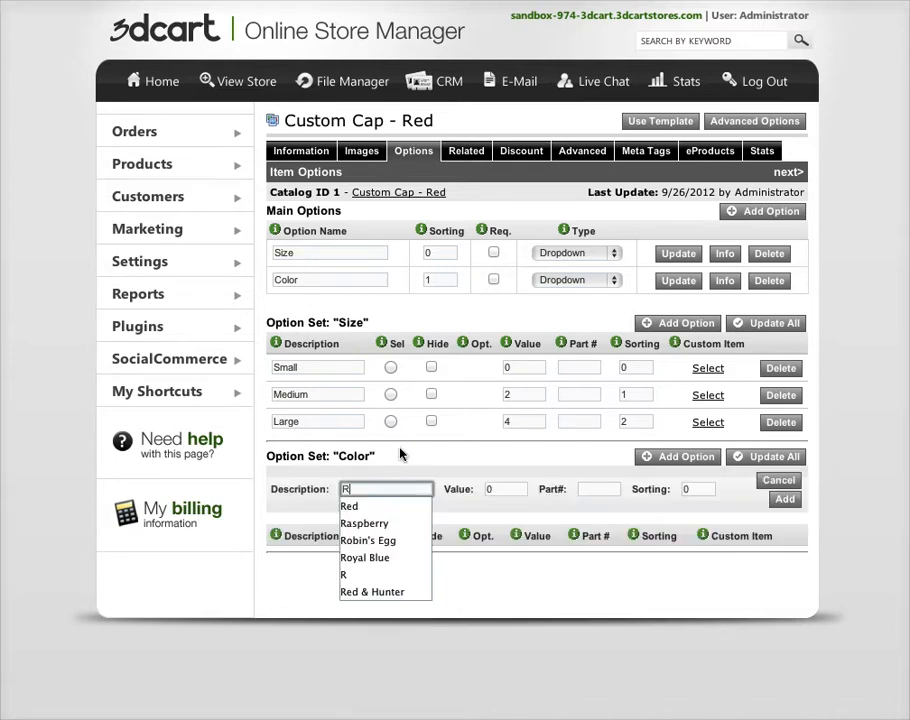
pyautogui.write('ed')
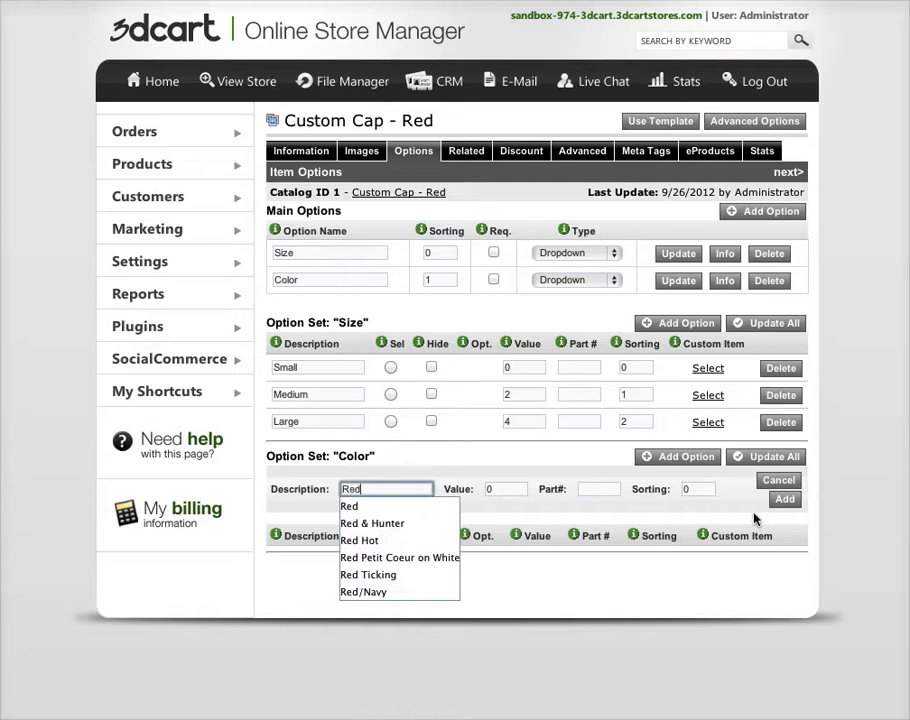
pyautogui.click(785, 498)
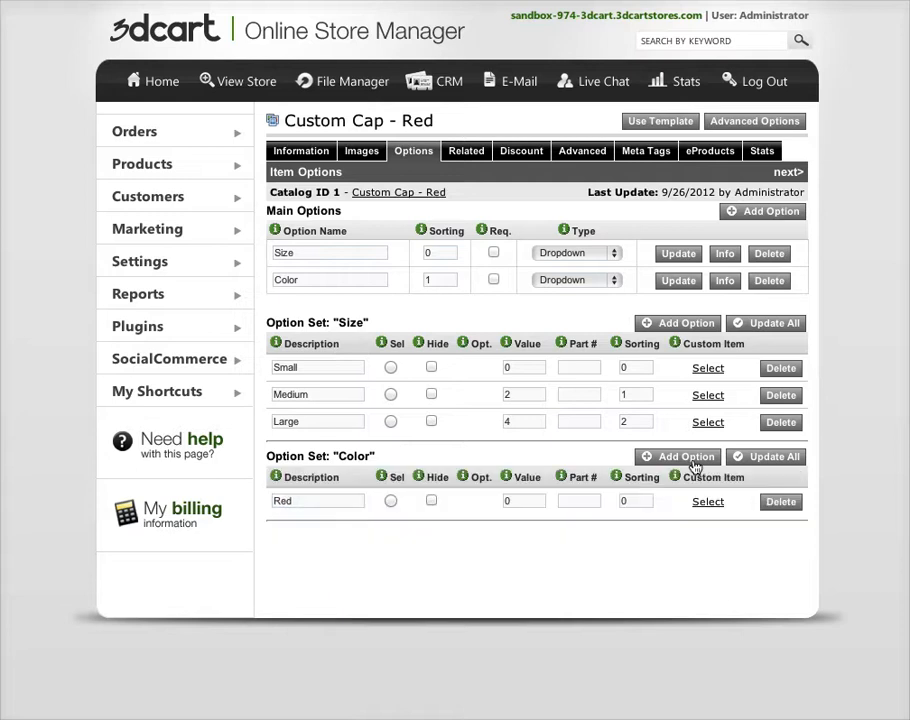
# Add a Dark Red choice to the Color option set
pyautogui.click(692, 462)
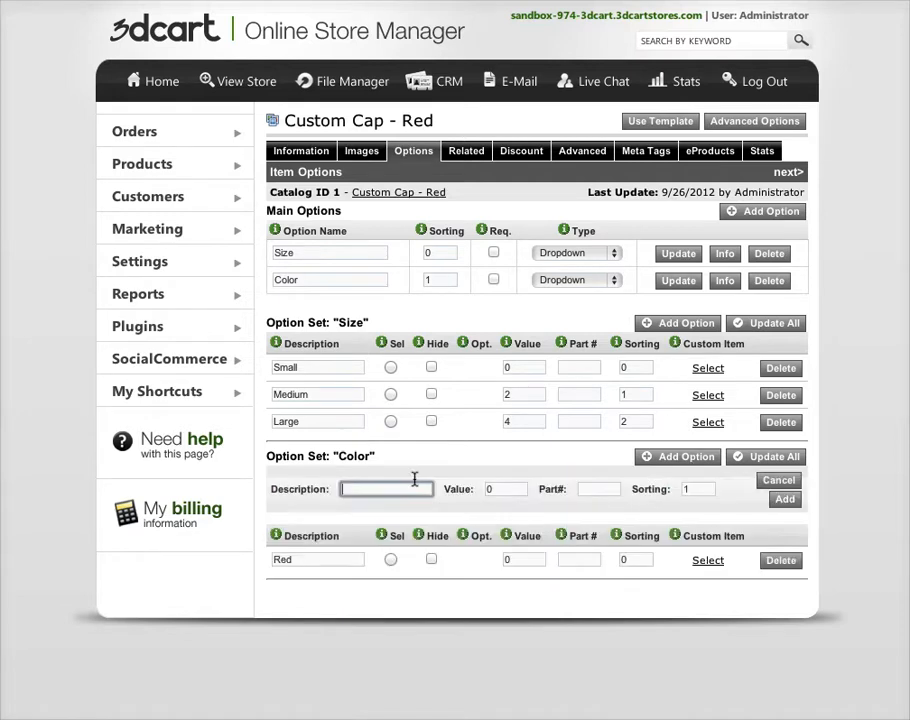
pyautogui.write('Dark Red')
pyautogui.click(785, 499)
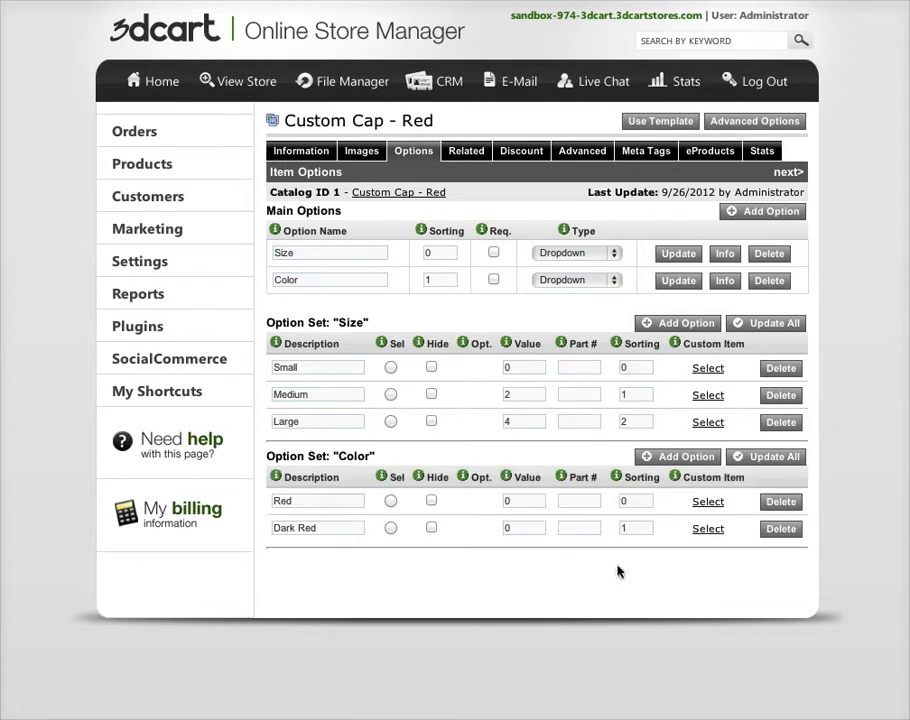
# Rename the Red choice in the Color option set as Light Red and update the set
pyautogui.click(276, 500)
pyautogui.write('Light')
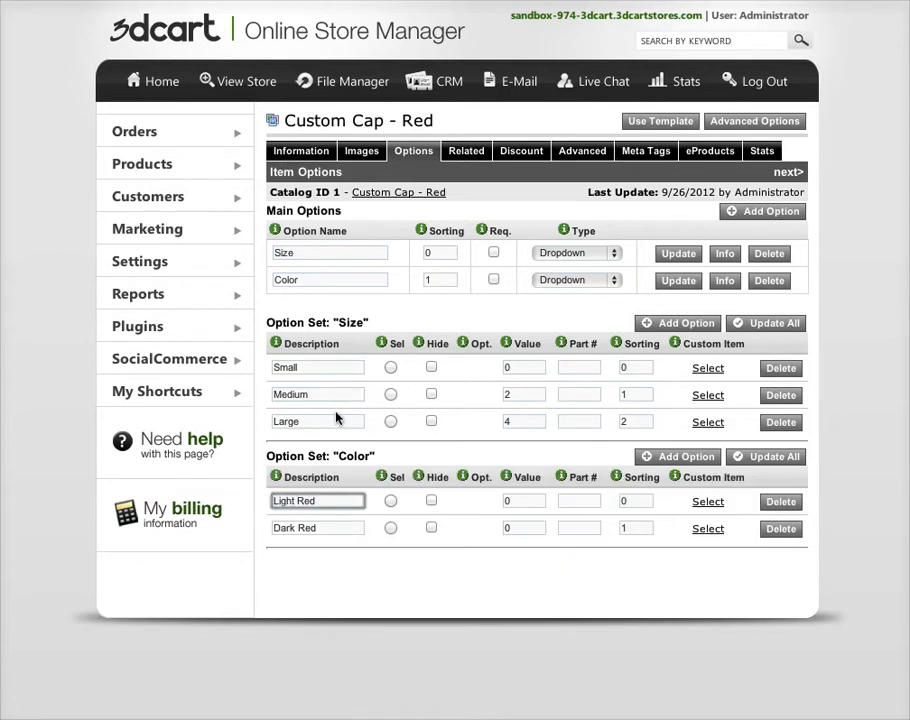
pyautogui.click(775, 460)
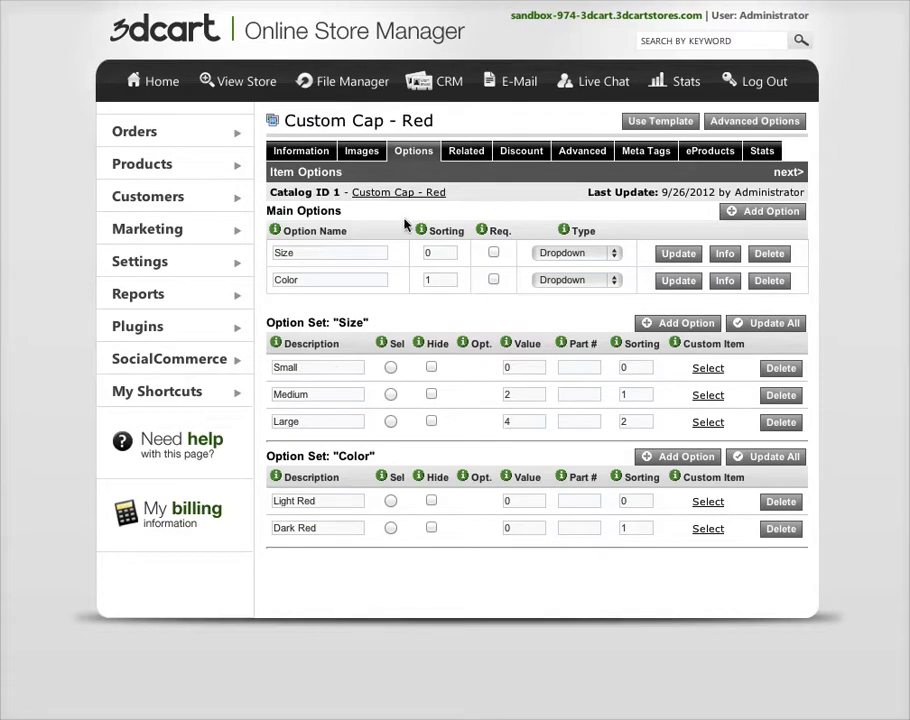
# Open the product's advanced options and enable all size and color combinations
pyautogui.click(764, 124)
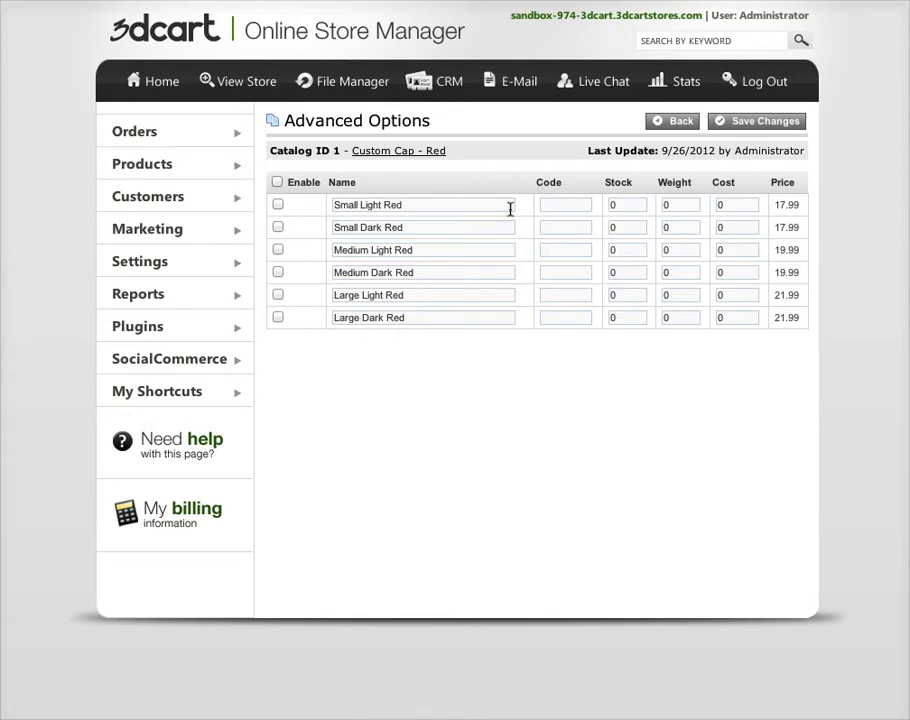
pyautogui.click(278, 183)
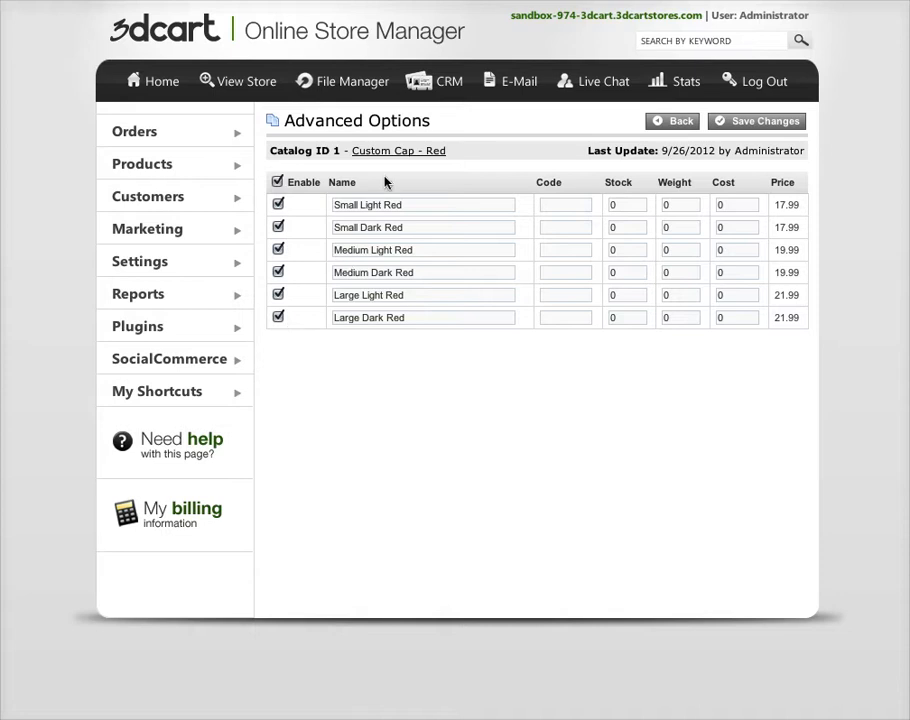
# Set the stock to 2 for Small Light Red, 1 for Large Dark Red, 2 for Medium Dark Red and 3 for Medium Light Red
pyautogui.click(636, 205)
pyautogui.write('2')
pyautogui.doubleClick(628, 317)
pyautogui.write('1')
pyautogui.doubleClick(624, 272)
pyautogui.write('2')
pyautogui.doubleClick(612, 250)
pyautogui.write('3')
# Set the stock to 3 for Large Light Red and 2 for Small Dark Red, and save the advanced options
pyautogui.doubleClick(621, 227)
pyautogui.doubleClick(628, 294)
pyautogui.write('3')
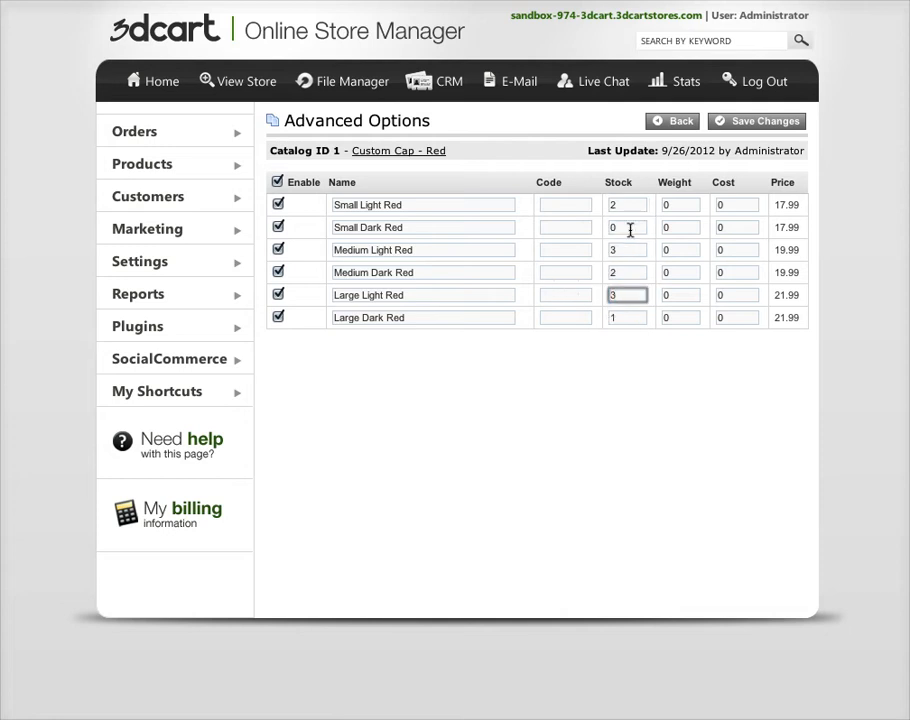
pyautogui.doubleClick(629, 227)
pyautogui.write('2')
pyautogui.click(632, 396)
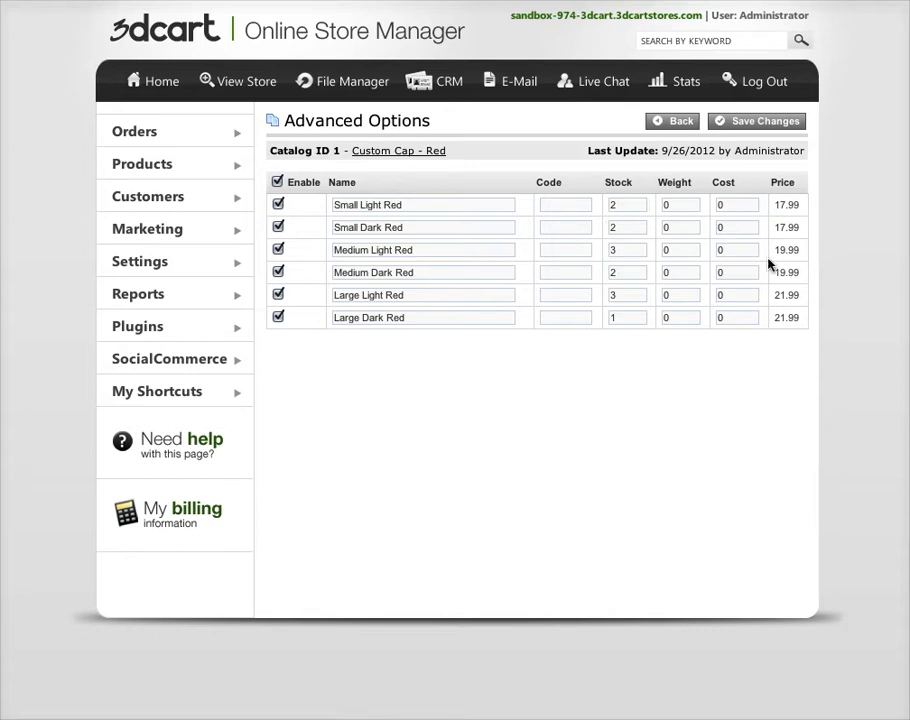
pyautogui.click(765, 124)
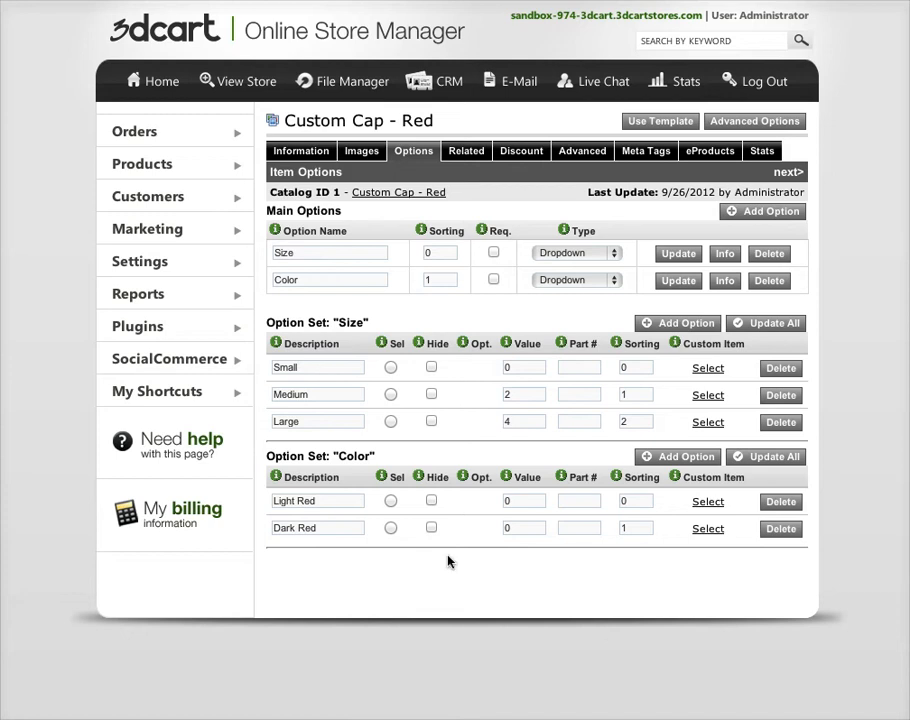
# Review the product's general information, including its pricing, shipping and description, and return to its options
pyautogui.click(302, 152)
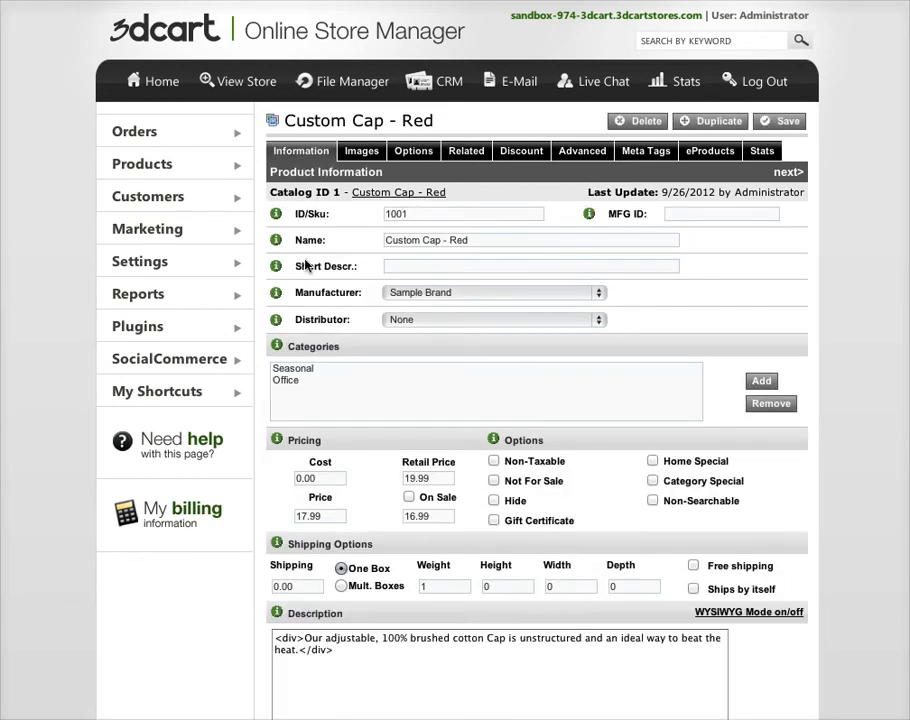
pyautogui.scroll(-2, 305, 262)
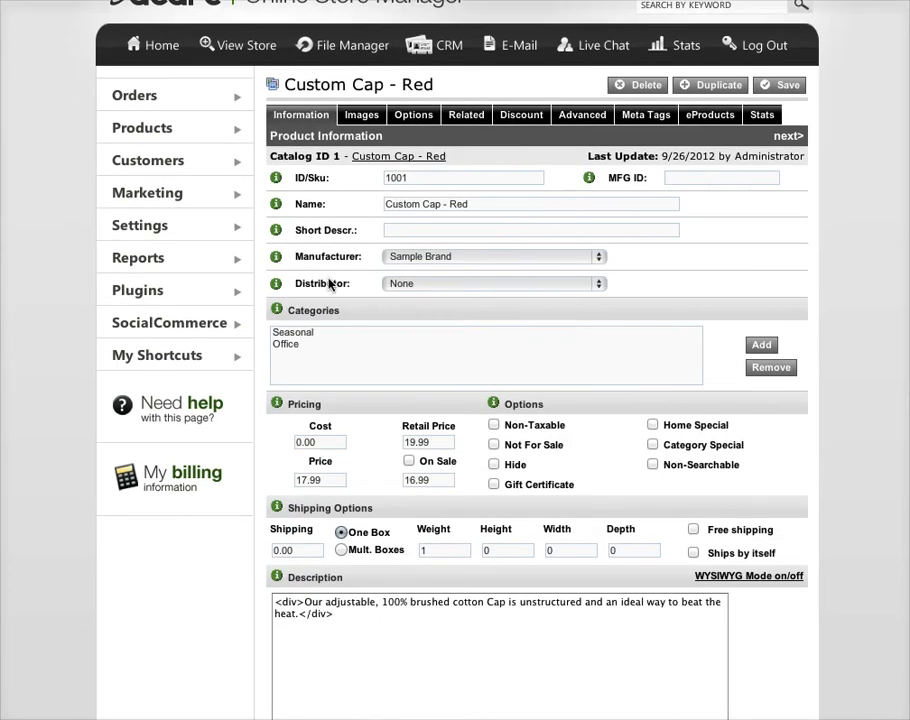
pyautogui.scroll(2, 402, 297)
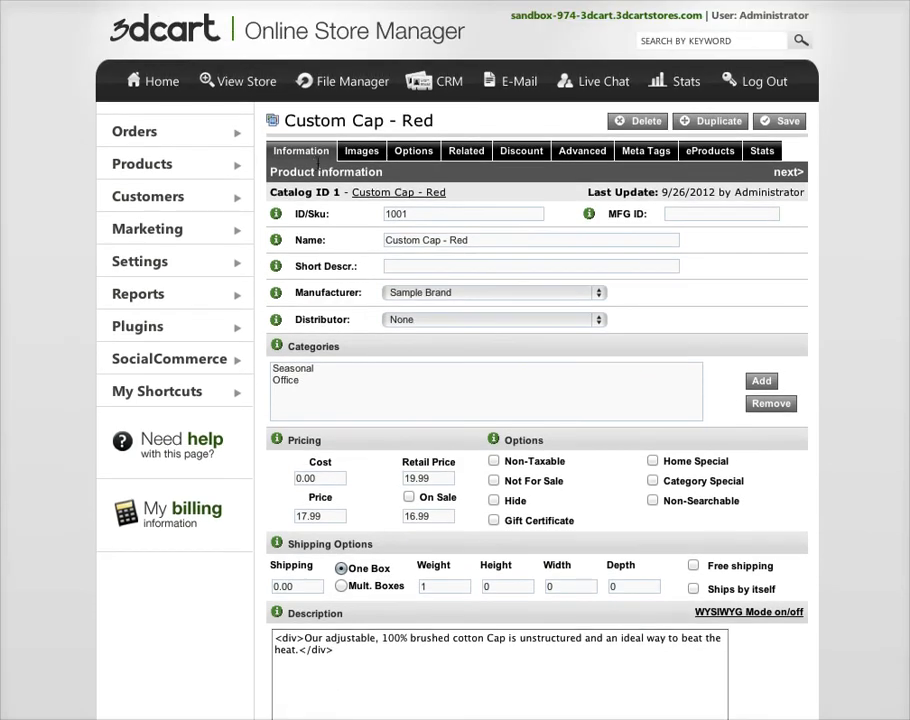
pyautogui.scroll(-4, 330, 200)
pyautogui.scroll(-1, 345, 217)
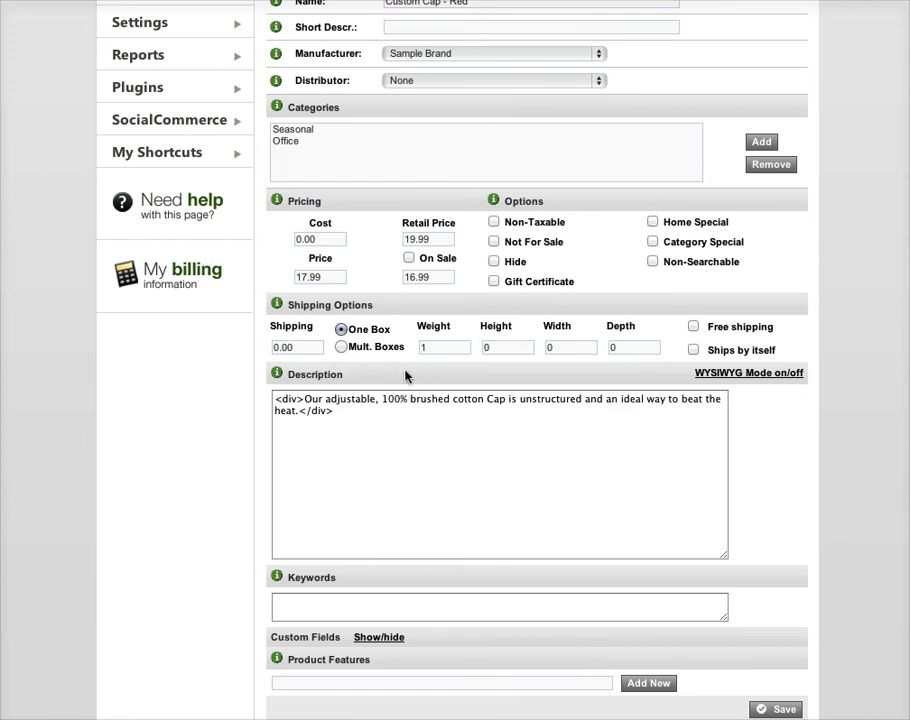
pyautogui.scroll(5, 600, 460)
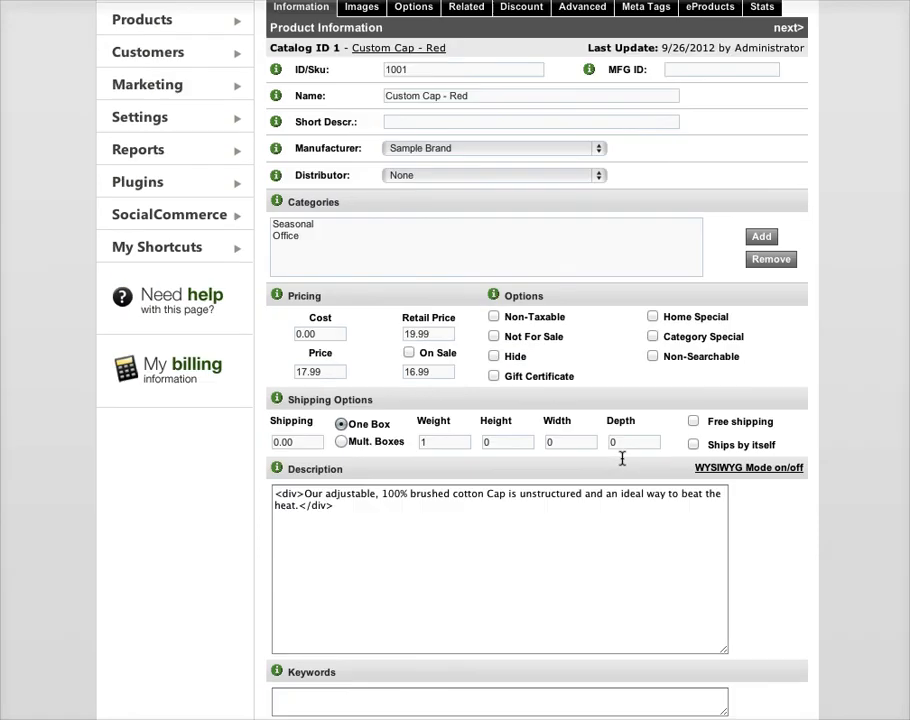
pyautogui.click(408, 162)
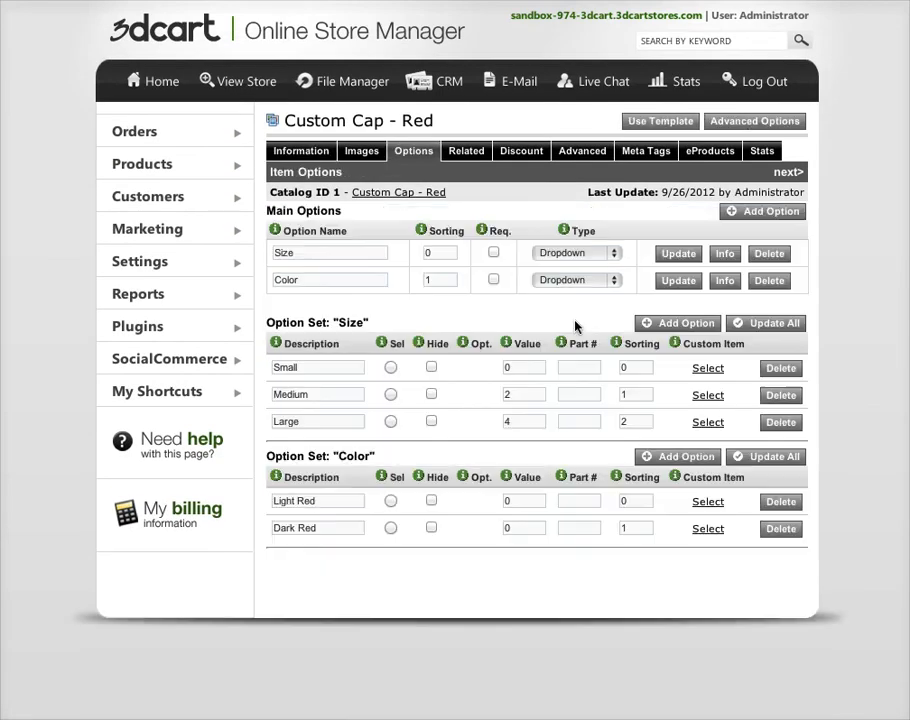